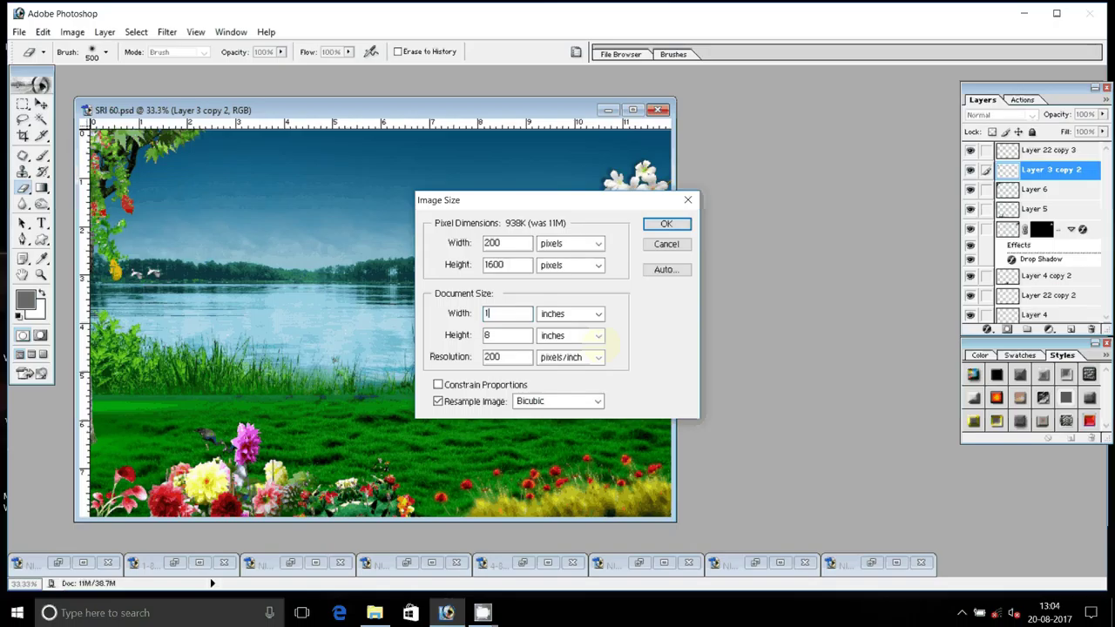
- Resize the lake meadow image to 14 × 12 inches at 300 pixels/inch (4200 × 3600 px)
text(4)
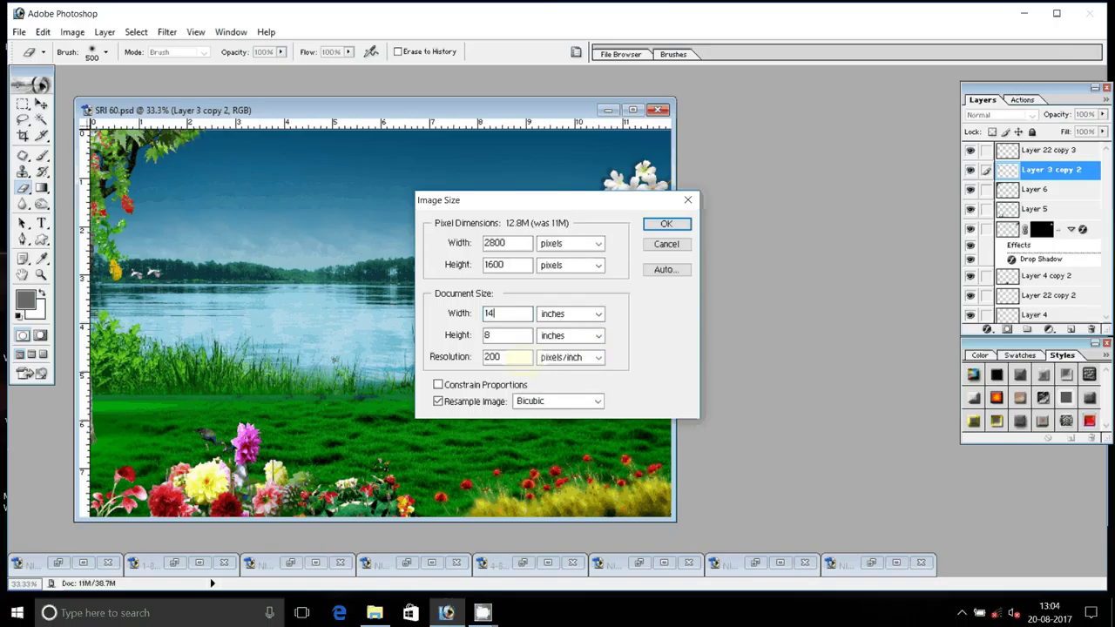
key(Tab)
text(12)
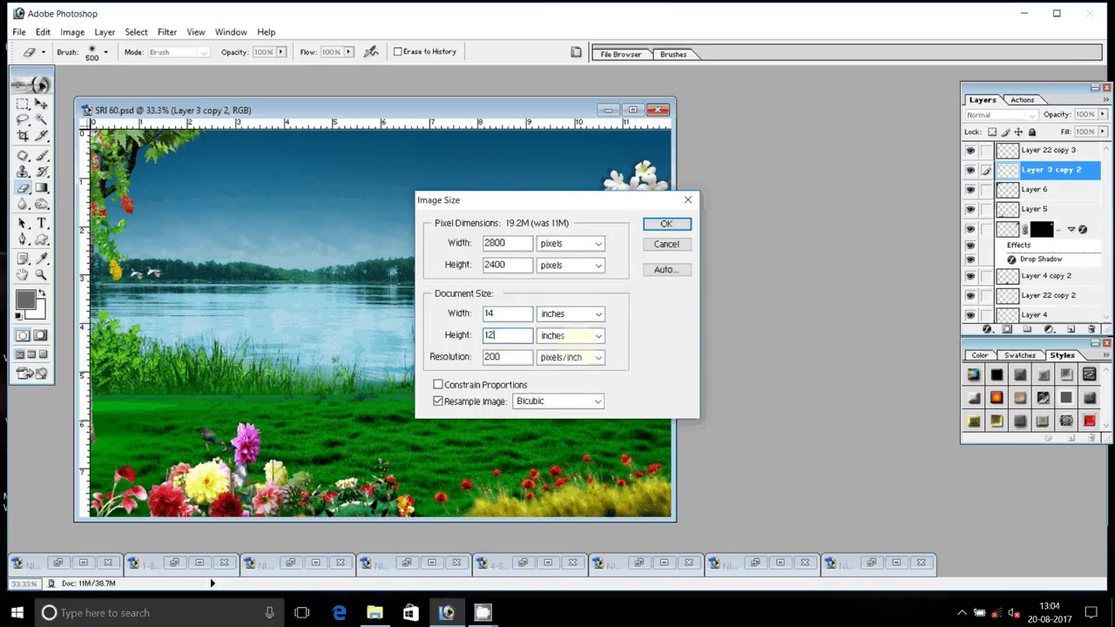
key(Tab)
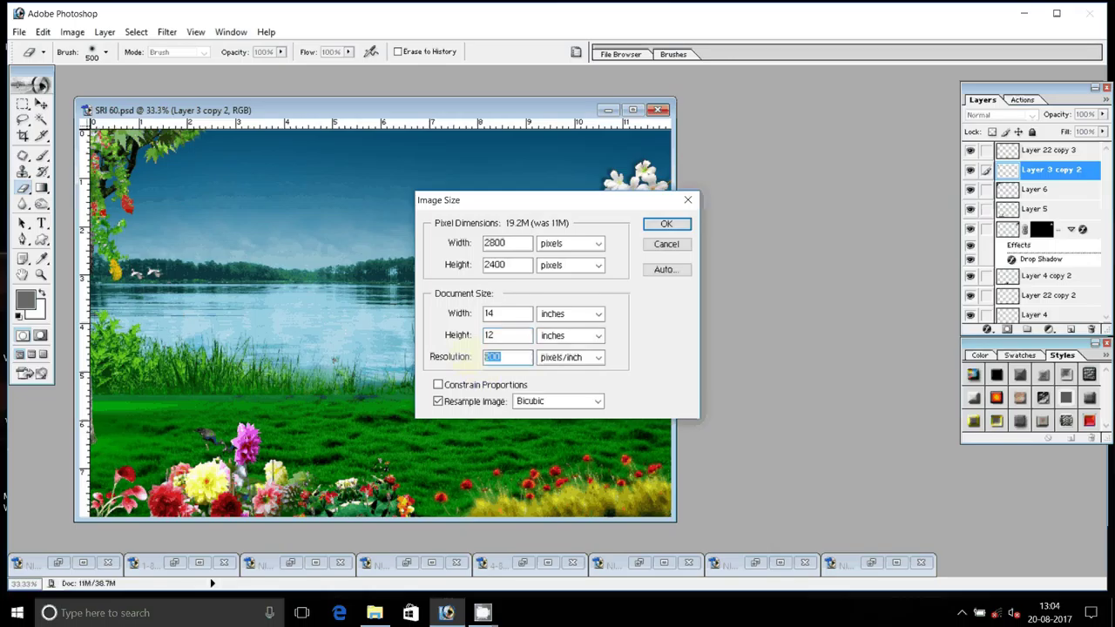
text(300)
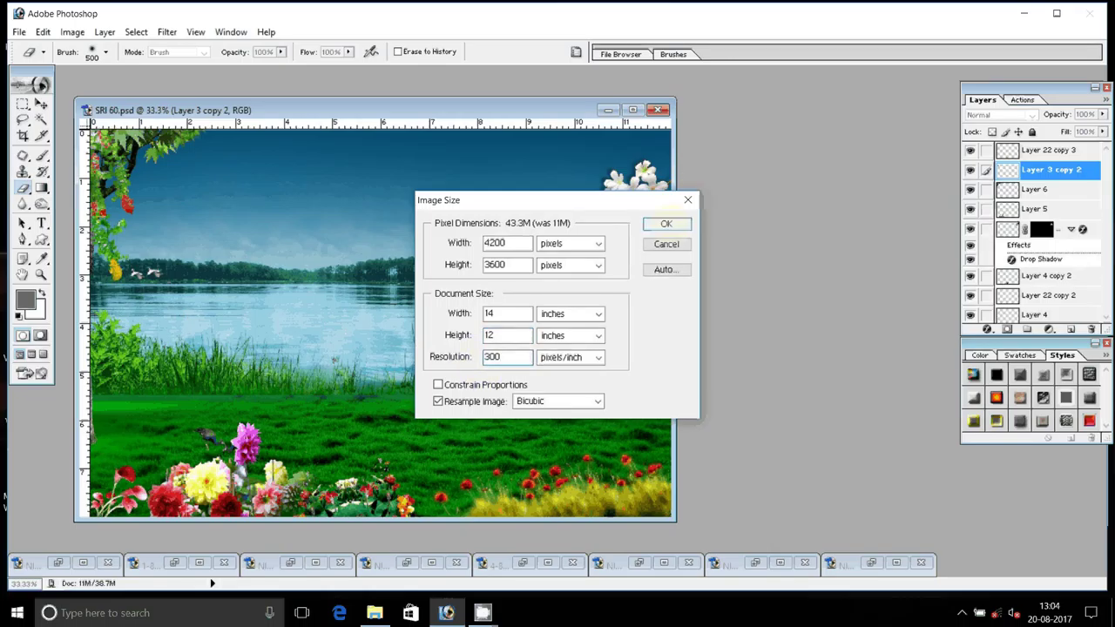
click(667, 225)
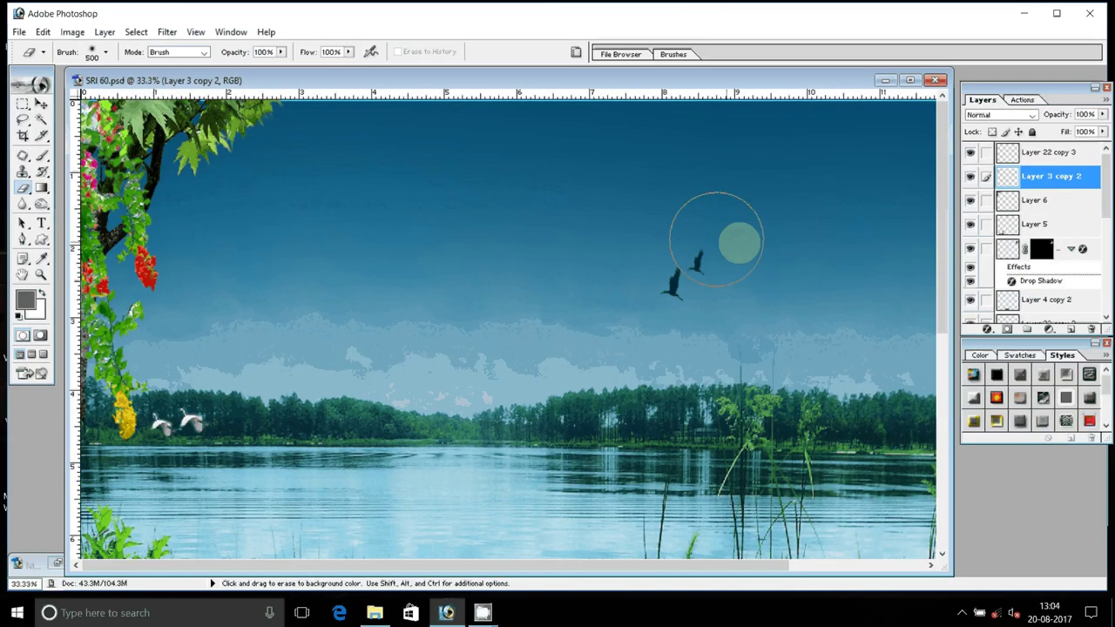
- Move the NIKON photo's cut-out couple into SRI 60.psd and nudge it left in the sky
click(716, 239)
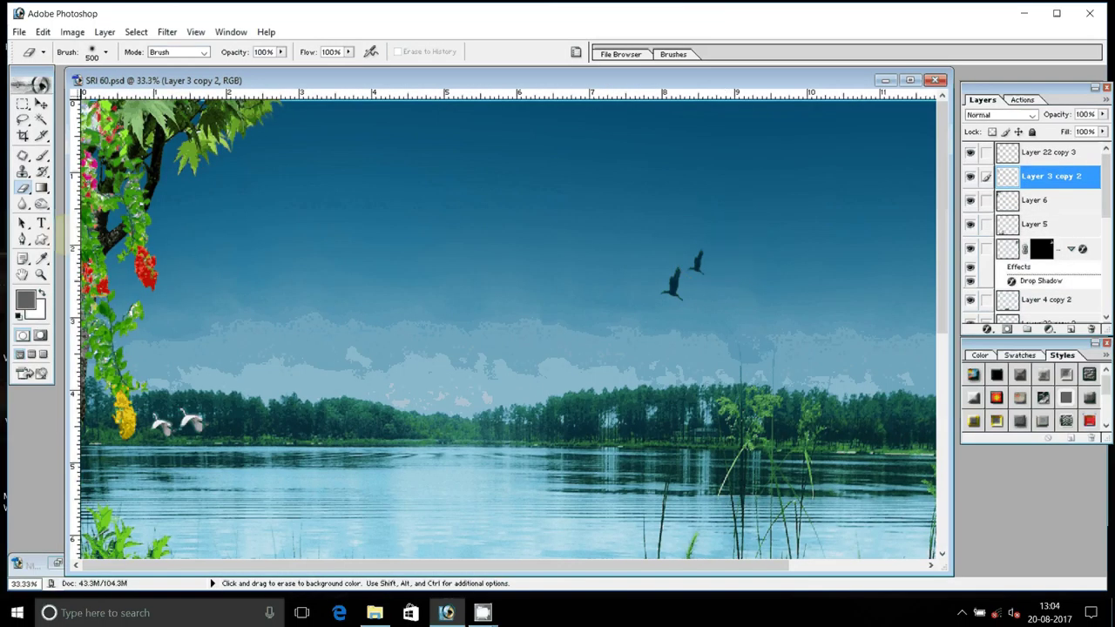
key(z)
key(ctrl+0)
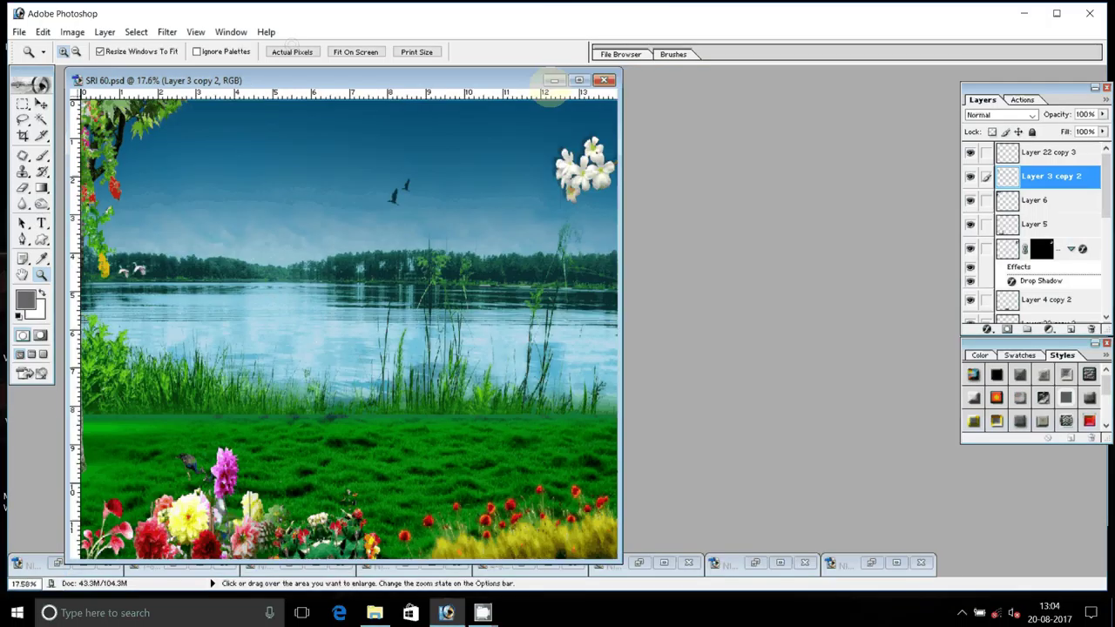
mouse_move(551, 82)
mouse_down()
mouse_move(665, 90)
mouse_move(678, 72)
mouse_up()
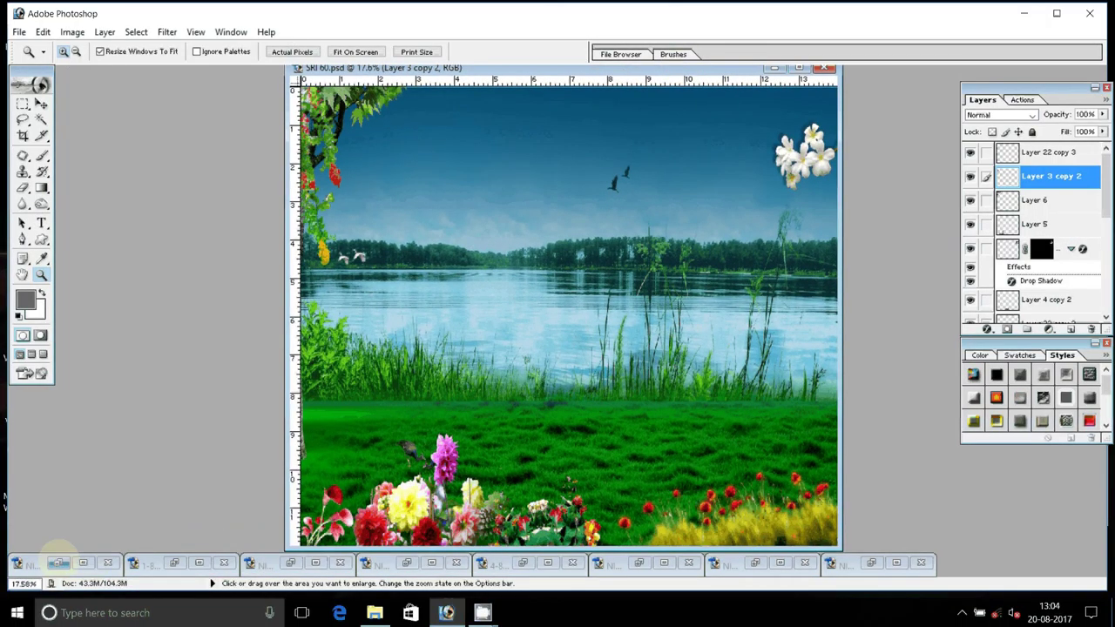
click(58, 562)
click(864, 289)
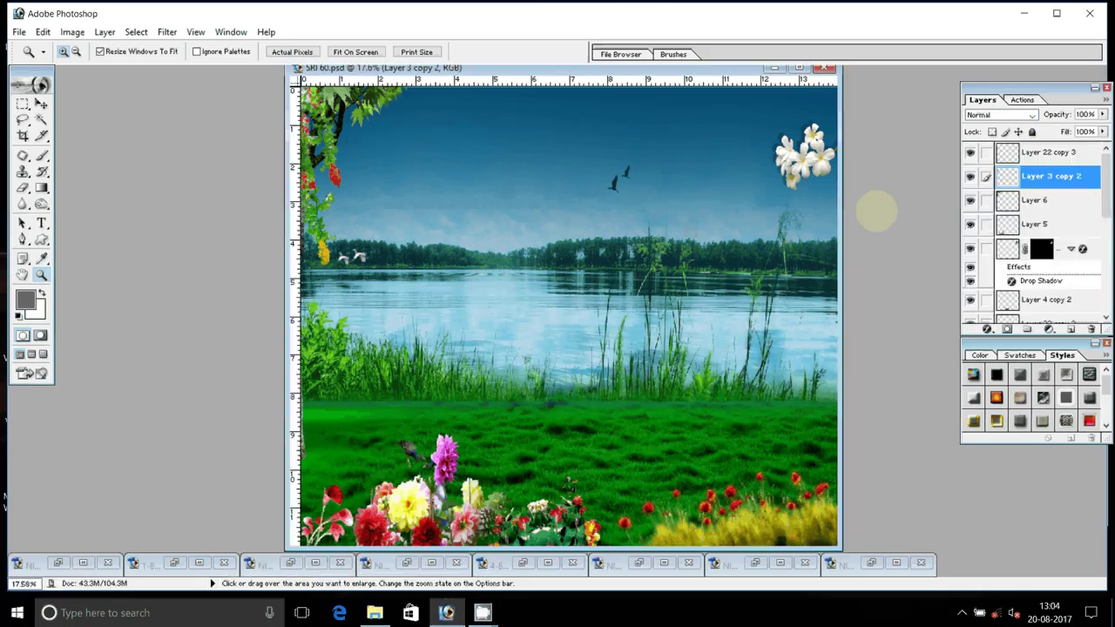
click(75, 558)
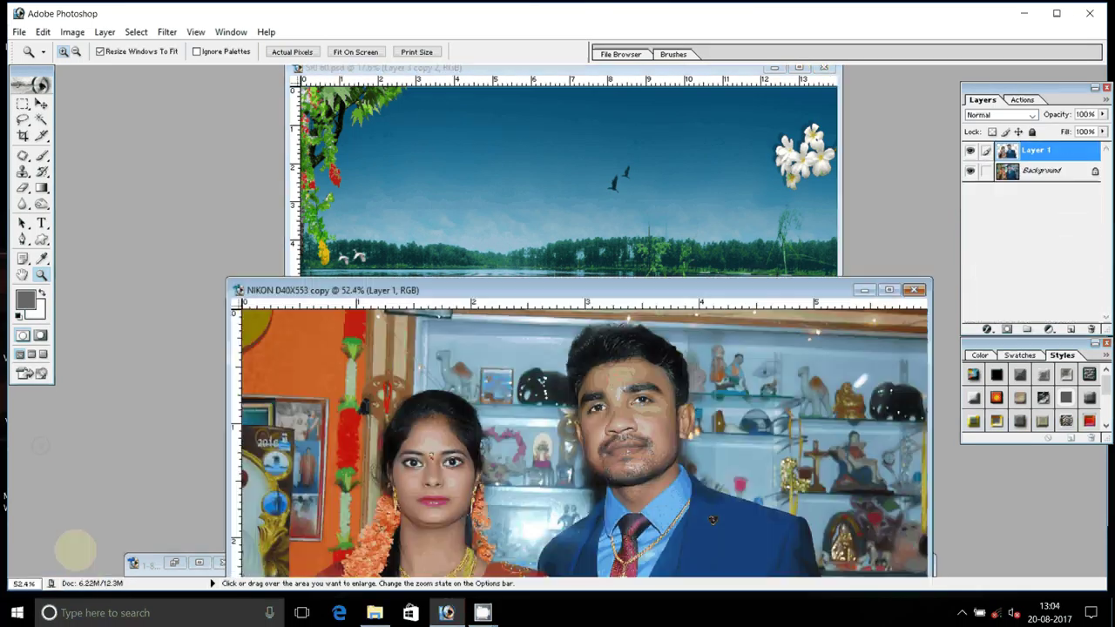
key(v)
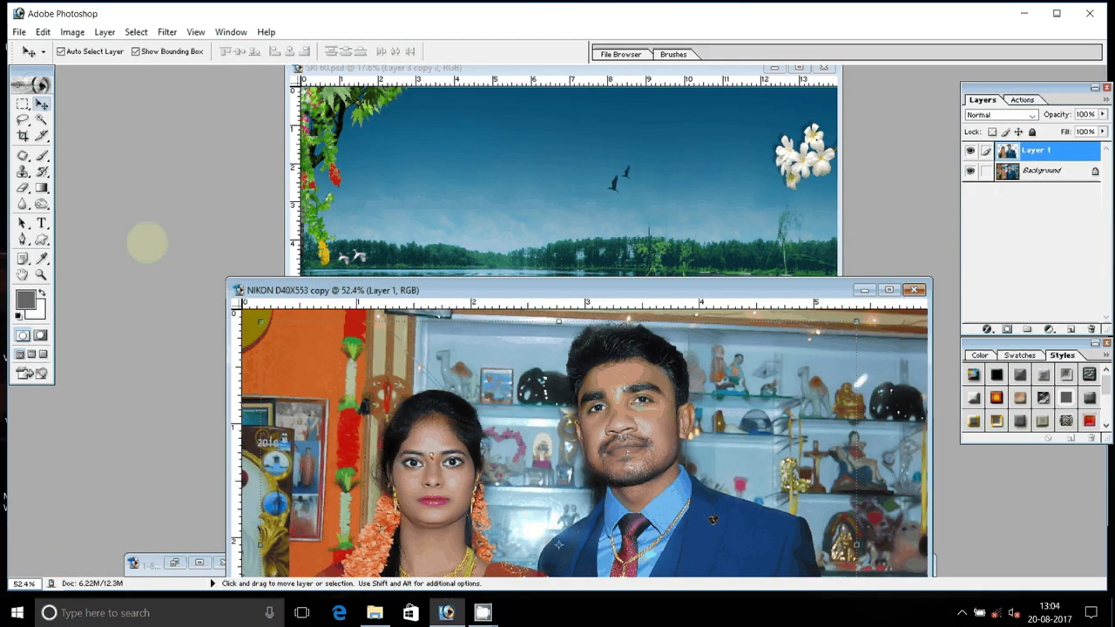
click(515, 140)
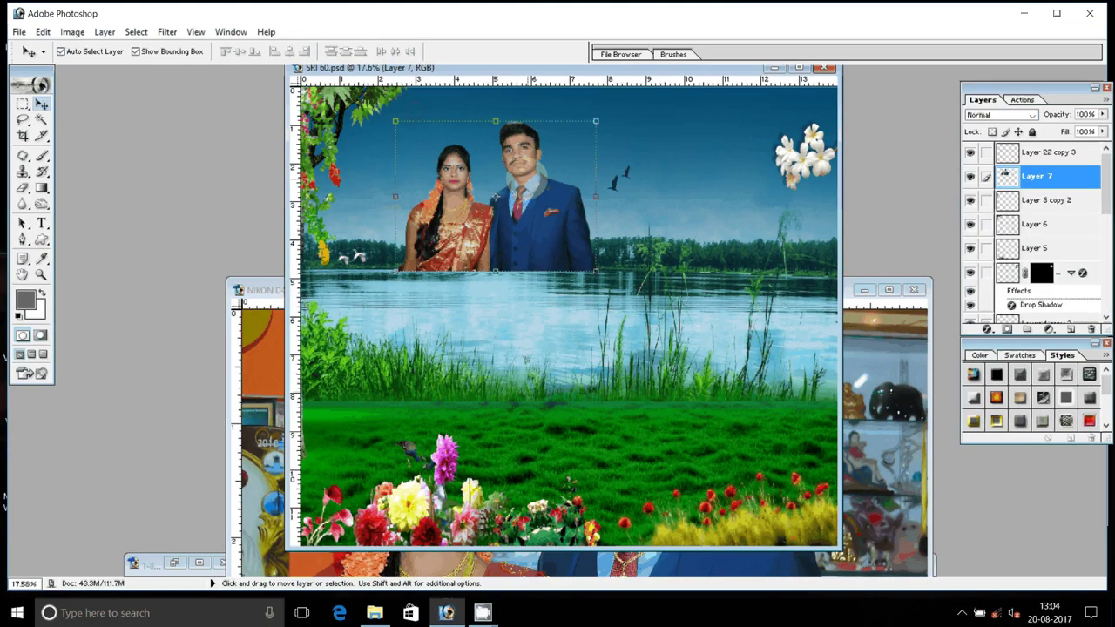
drag(525, 174, 504, 172)
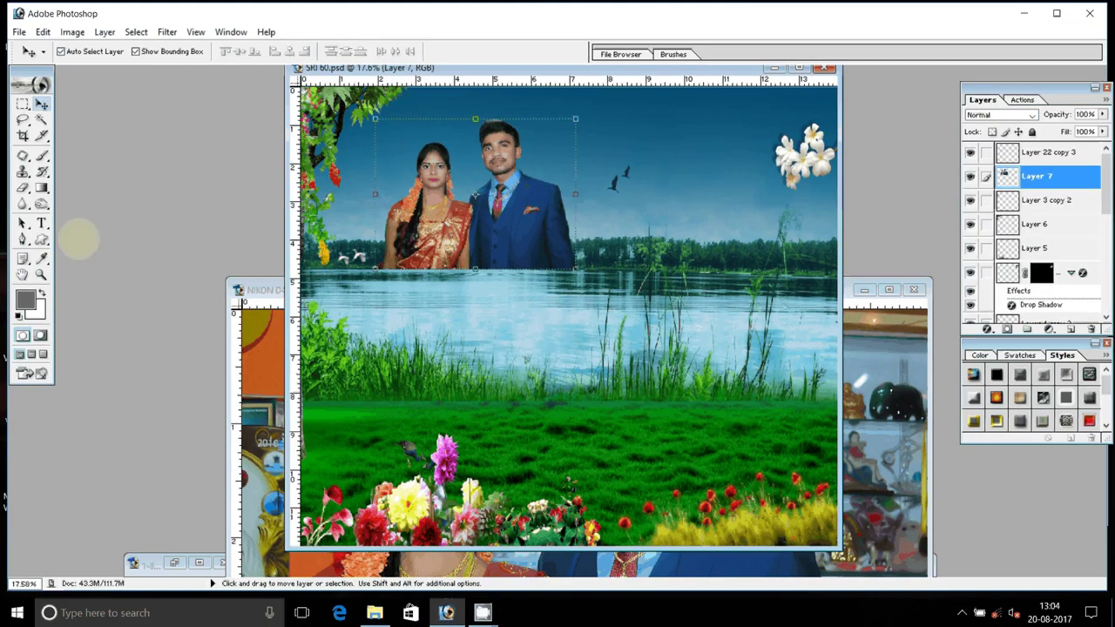
- Erase the couple's bottom edges so both figures fade into the treeline
key(e)
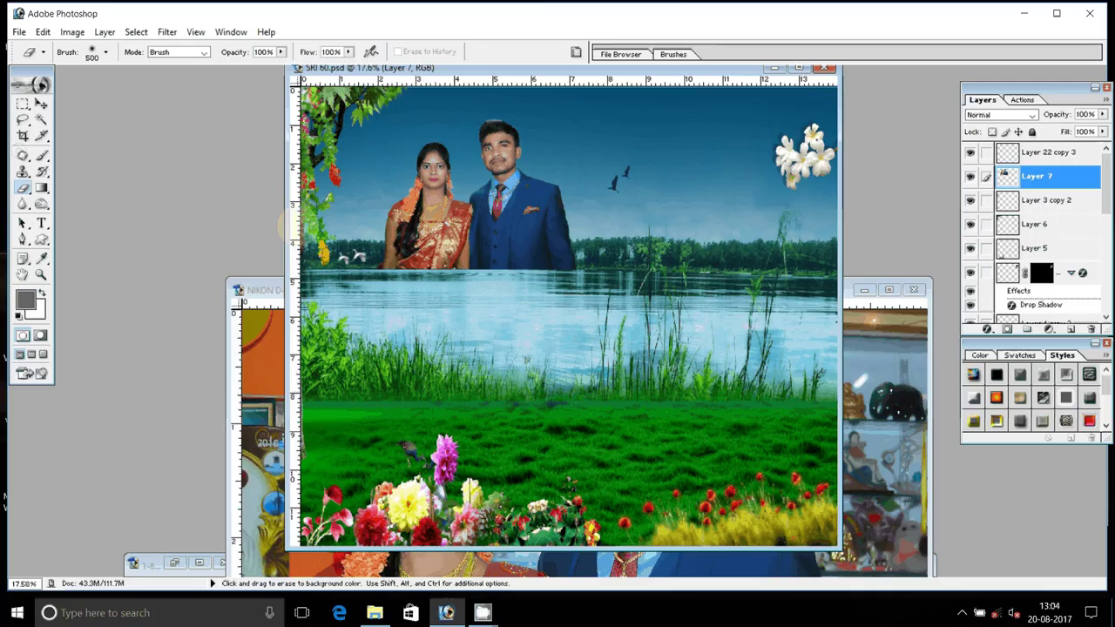
click(405, 263)
drag(405, 263, 596, 235)
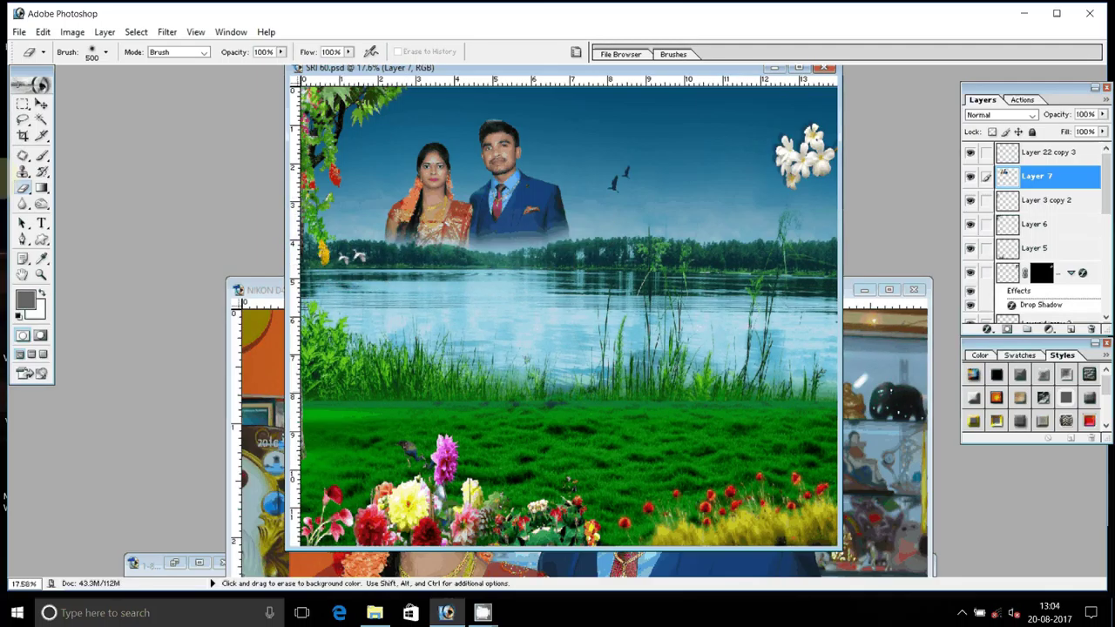
- At 200% zoom, erase the white fringe around the man's hair with a 40 px eraser
key(z)
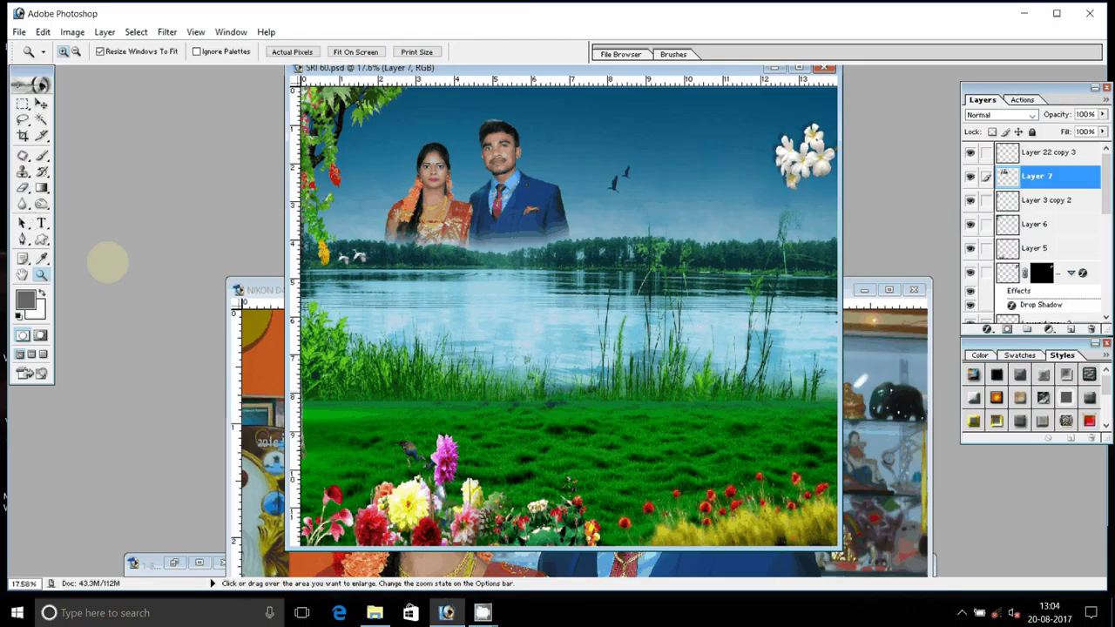
drag(370, 109, 593, 230)
click(614, 209)
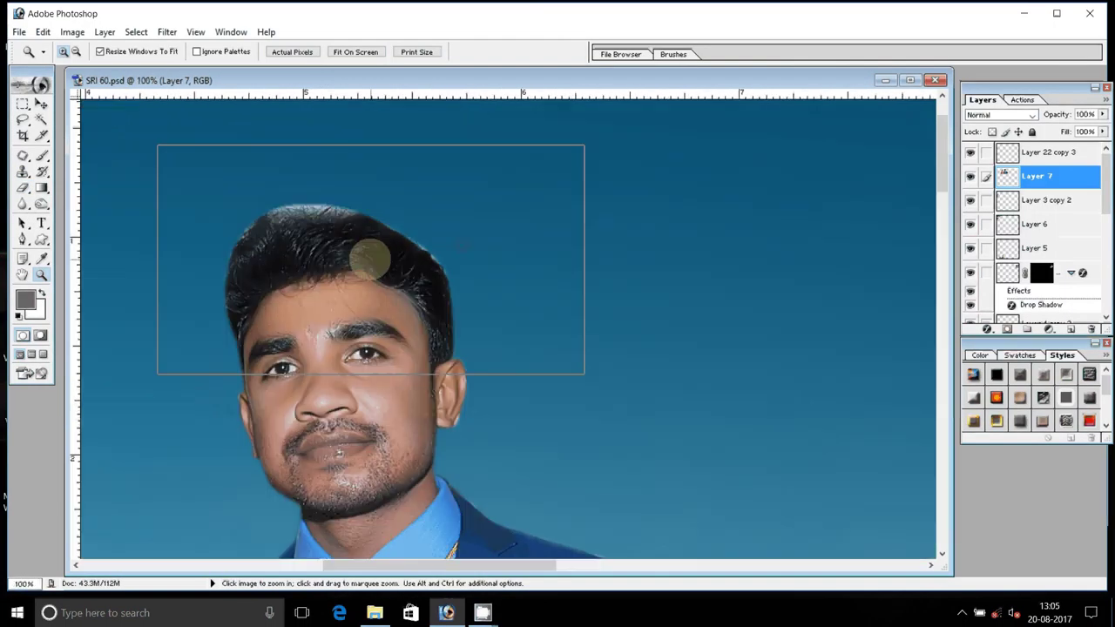
click(368, 256)
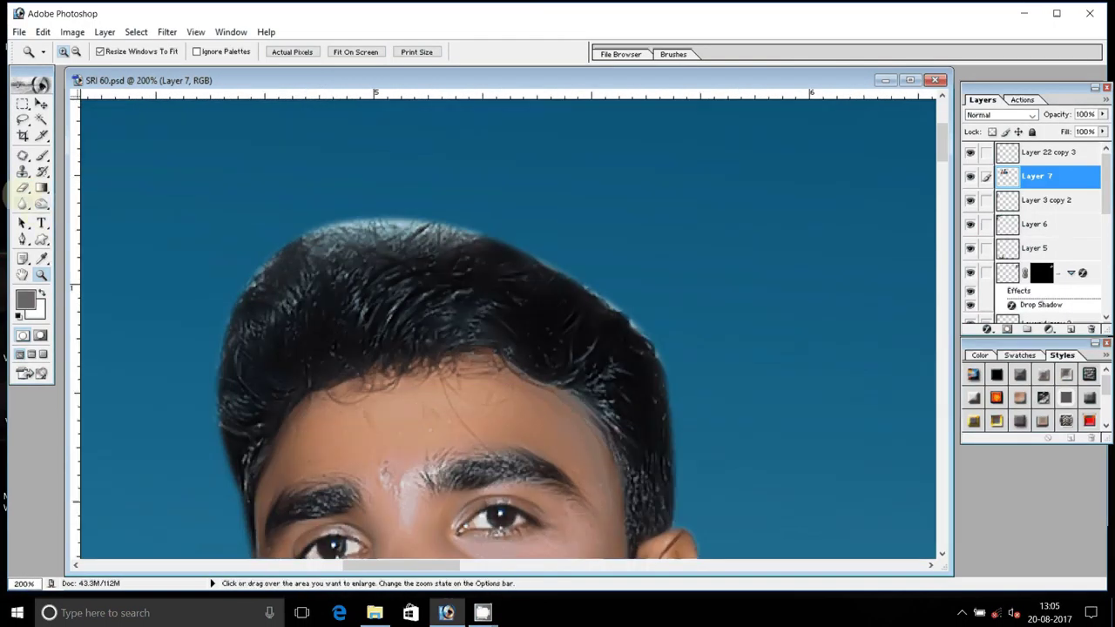
click(22, 188)
key(bracketleft)
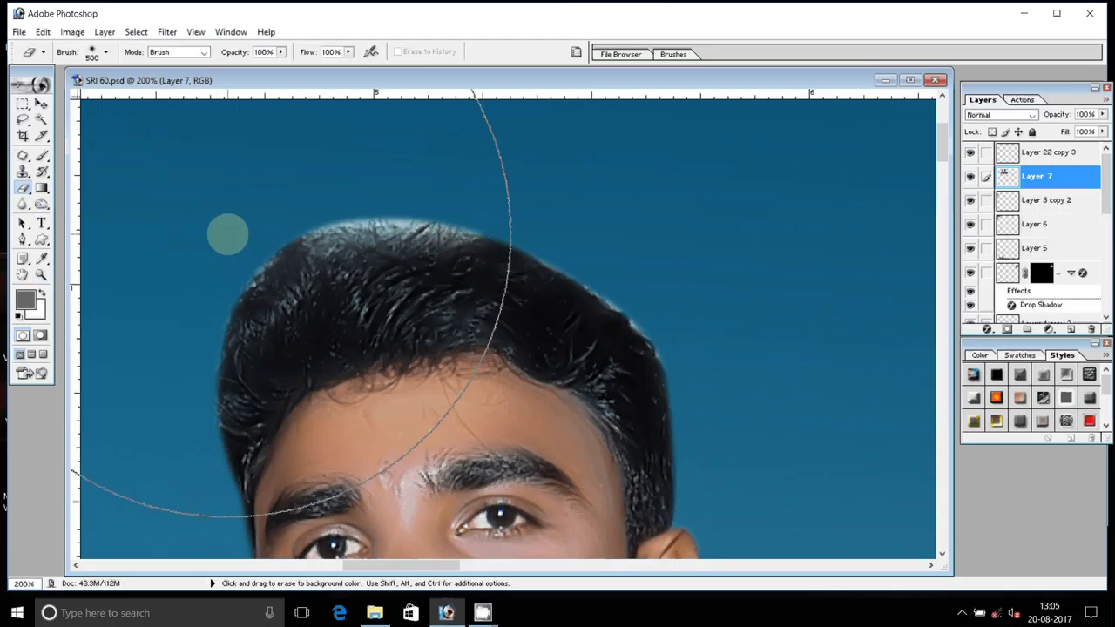
key(bracketleft)
key(bracketleft)
key(bracketleft)
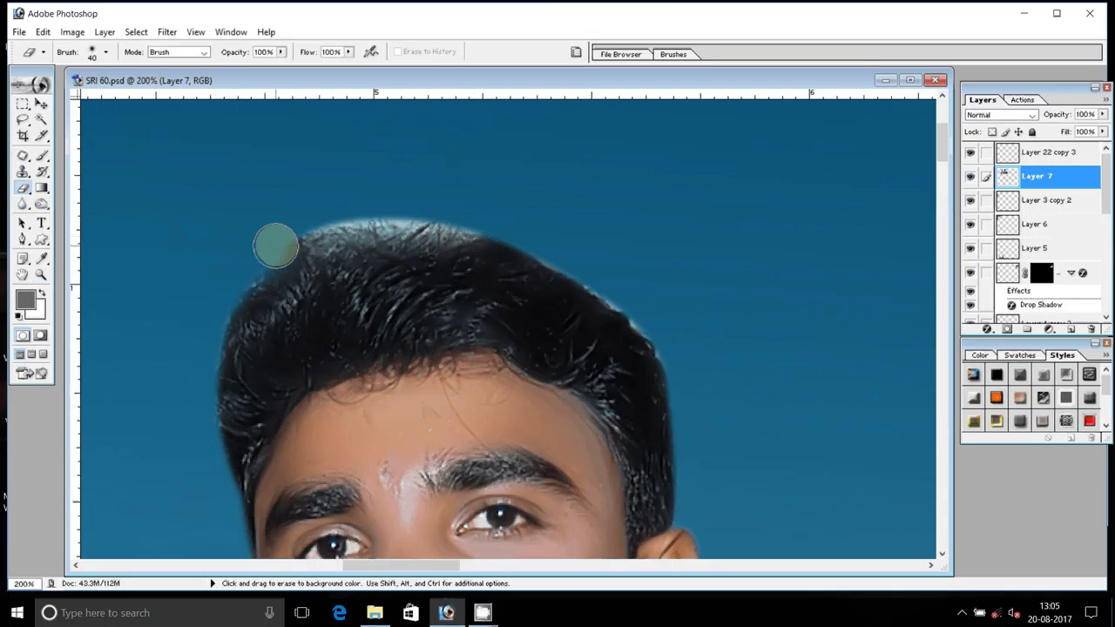
drag(276, 247, 442, 209)
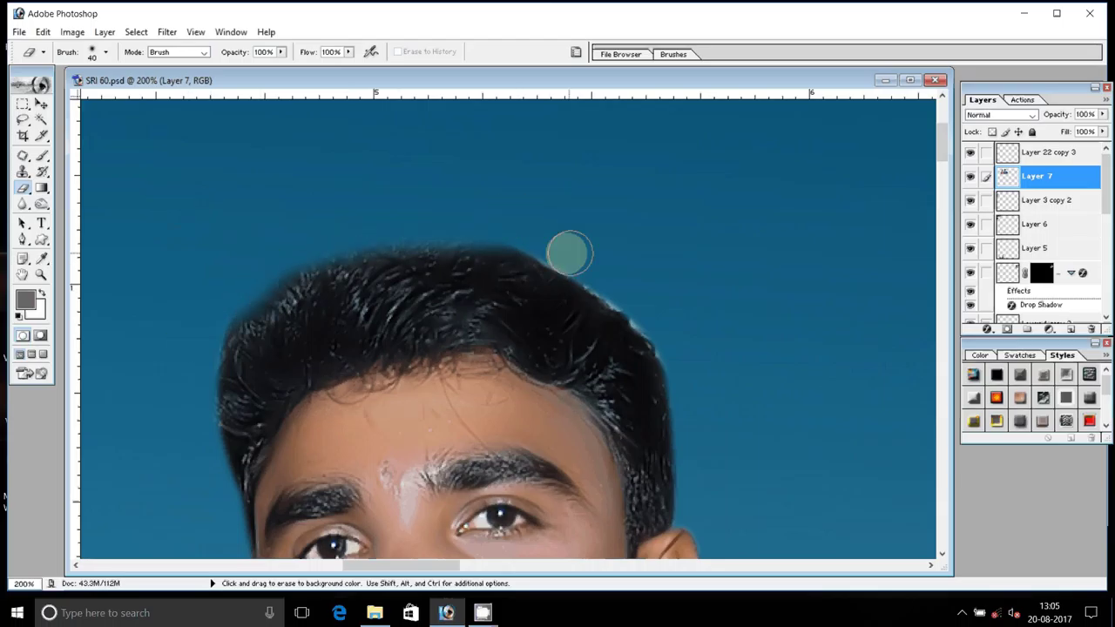
drag(592, 270, 668, 320)
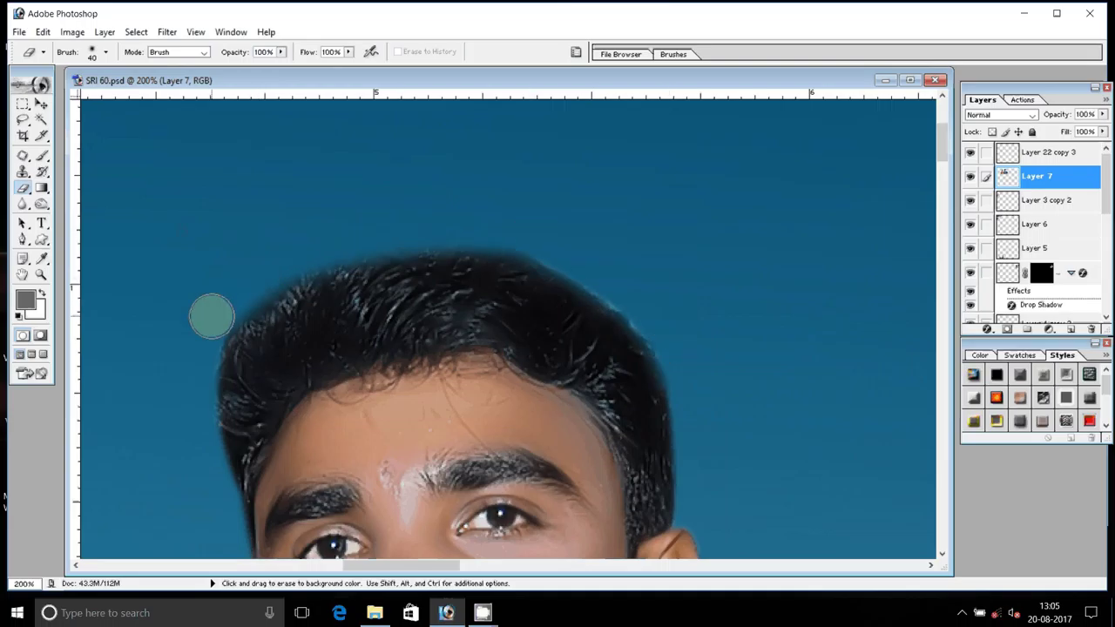
click(41, 273)
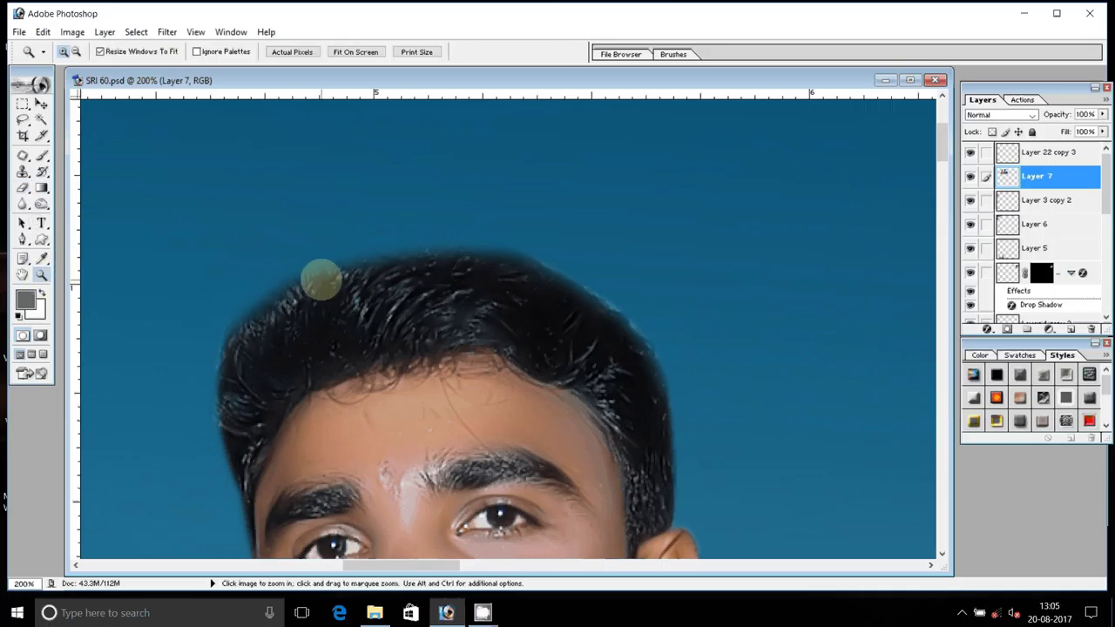
right_click(356, 289)
click(384, 299)
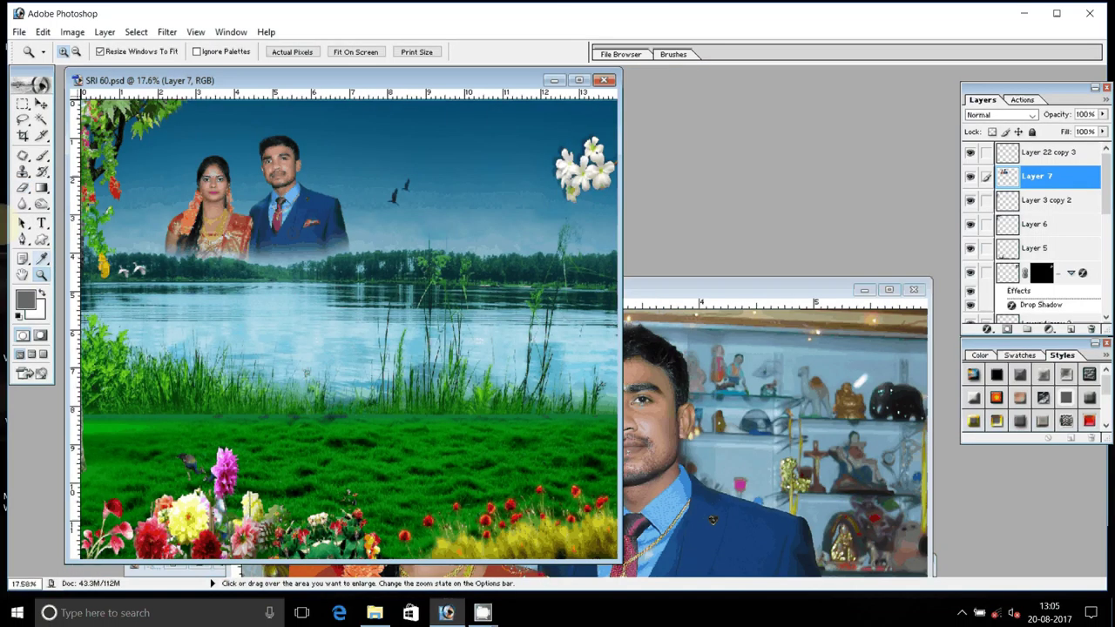
- Scale the couple proportionally to about 123.7% and nudge it slightly down
key(v)
key(shift+alt)
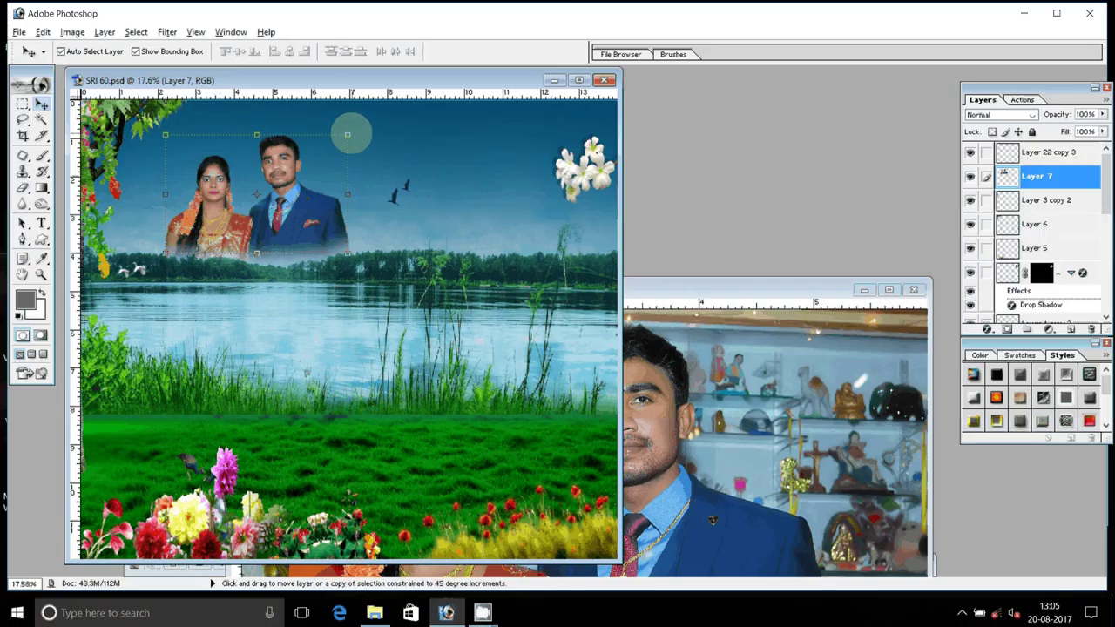
drag(347, 134, 369, 121)
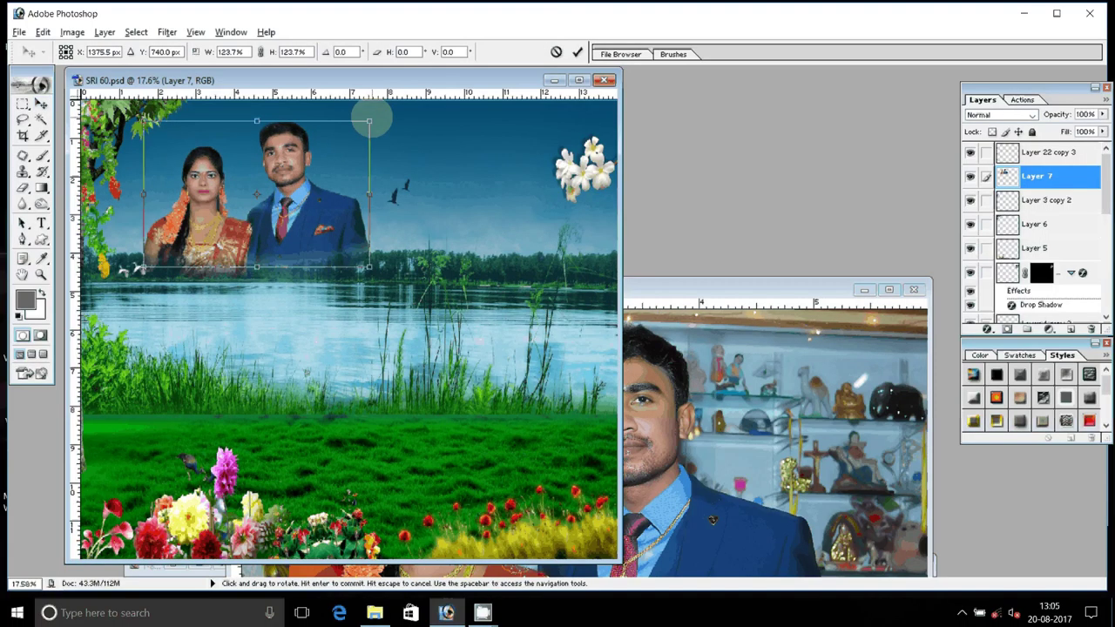
double_click(325, 202)
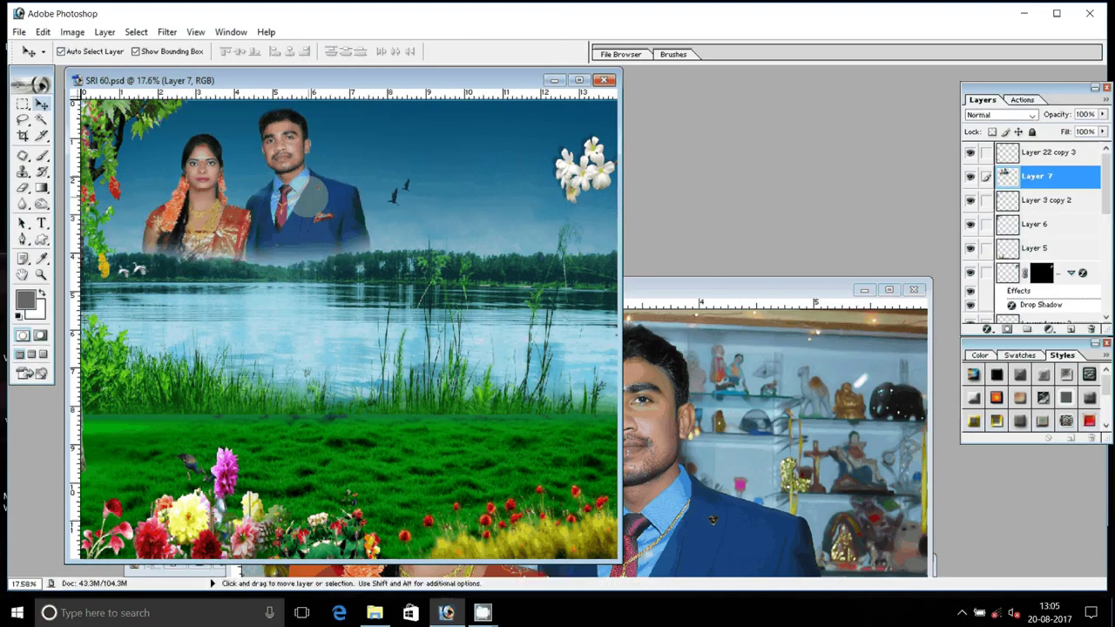
drag(310, 197, 311, 207)
- Fade the woman's lower saree into the treeline with a 500 px eraser
key(e)
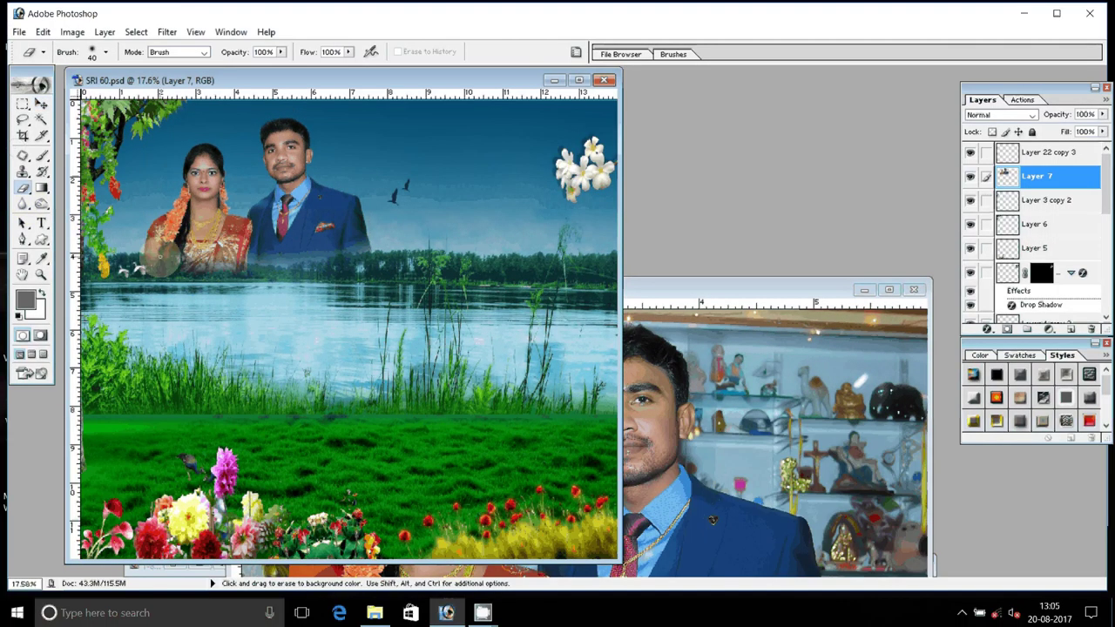
key(bracketright)
key(bracketright)
key(bracketright)
key(bracketright)
drag(139, 269, 265, 290)
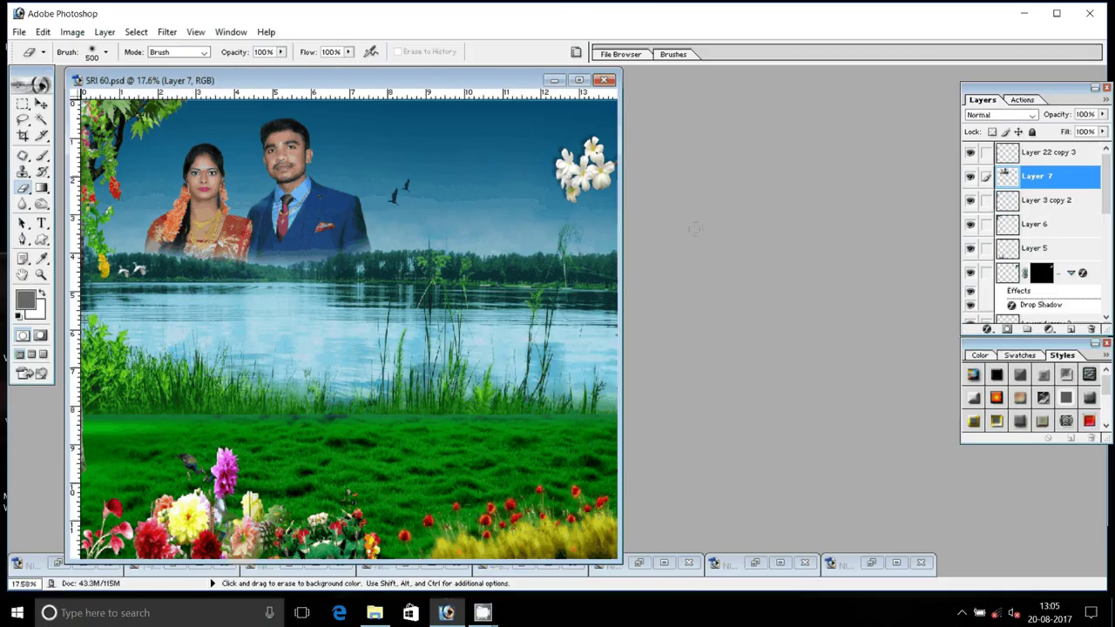
click(446, 169)
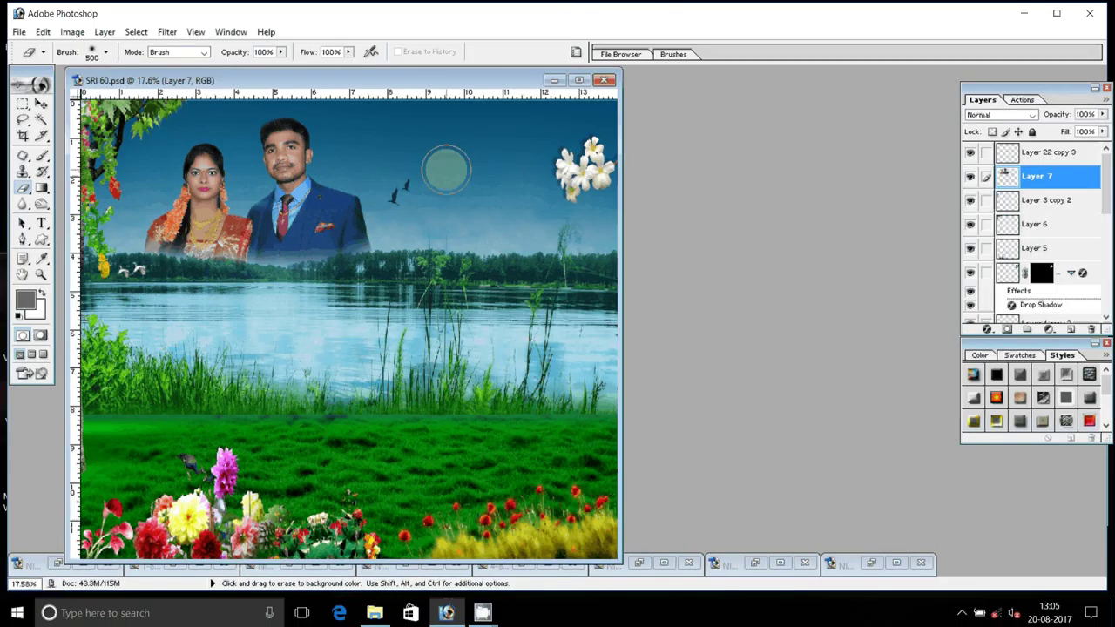
key(z)
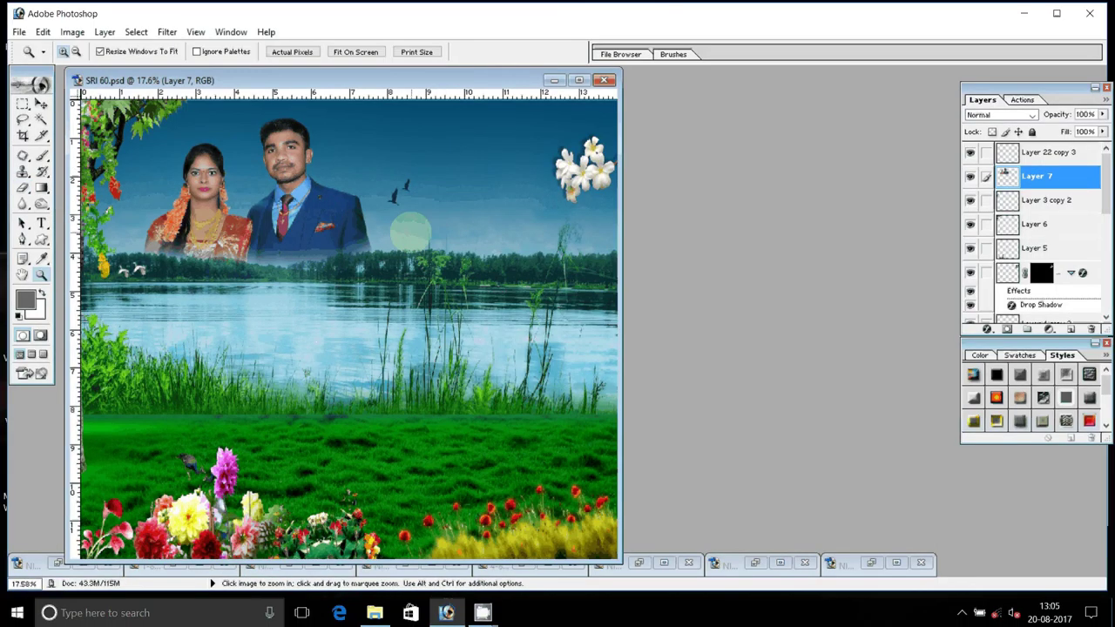
key(ctrl+minus)
key(ctrl+Tab)
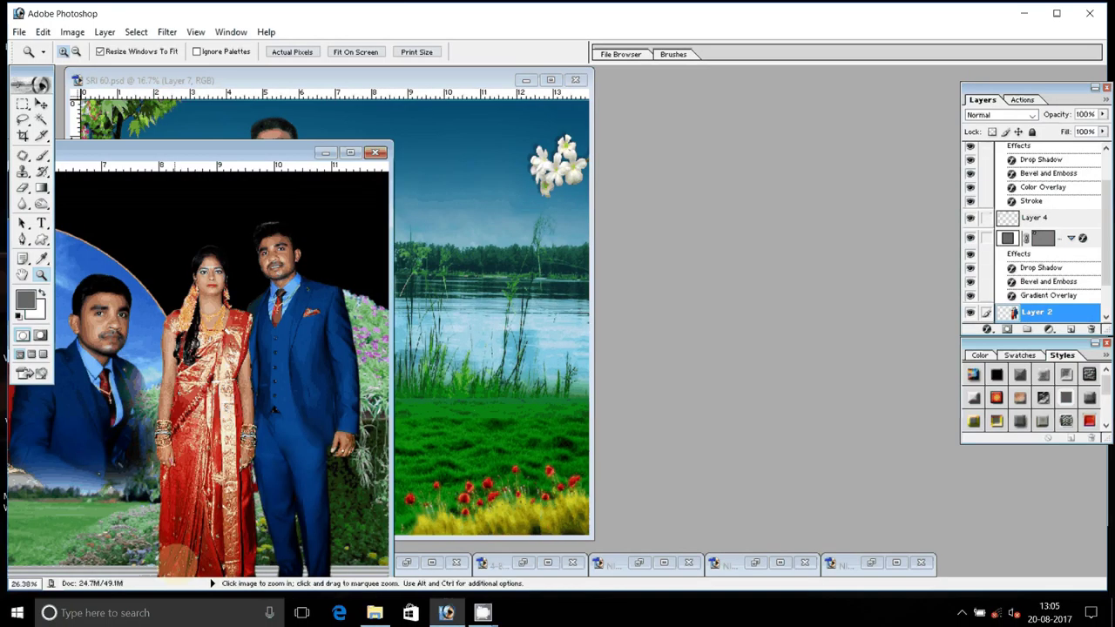
- Copy the standing couple into SRI 60.psd, scale it to about 128%, and shift it up-right onto the grass
key(v)
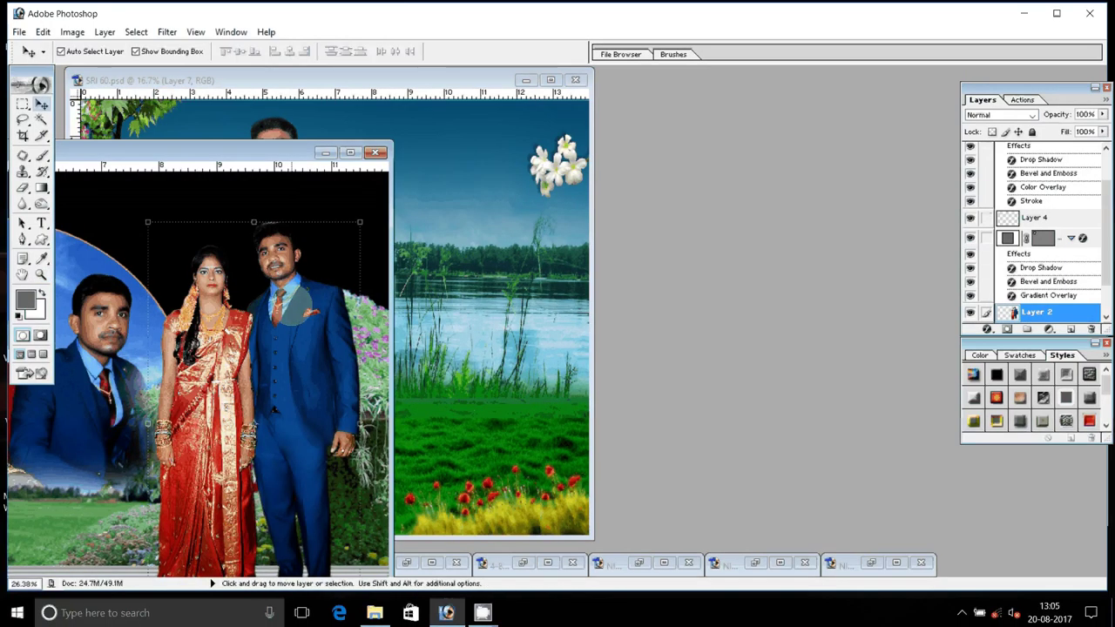
mouse_move(292, 304)
mouse_down()
mouse_move(514, 283)
mouse_move(495, 278)
mouse_up()
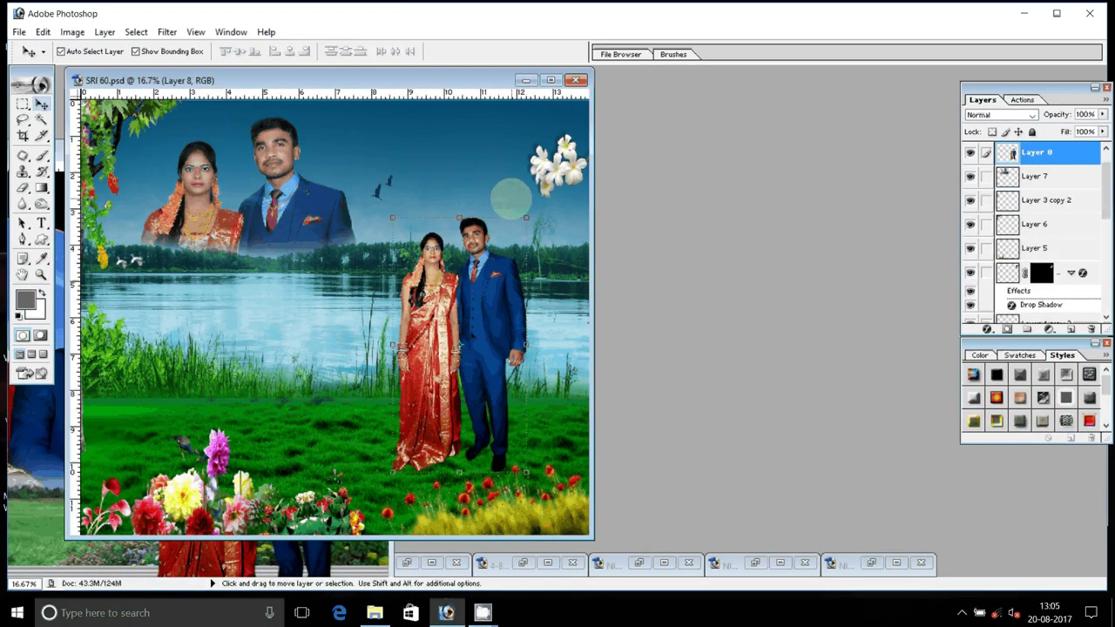
drag(526, 217, 547, 182)
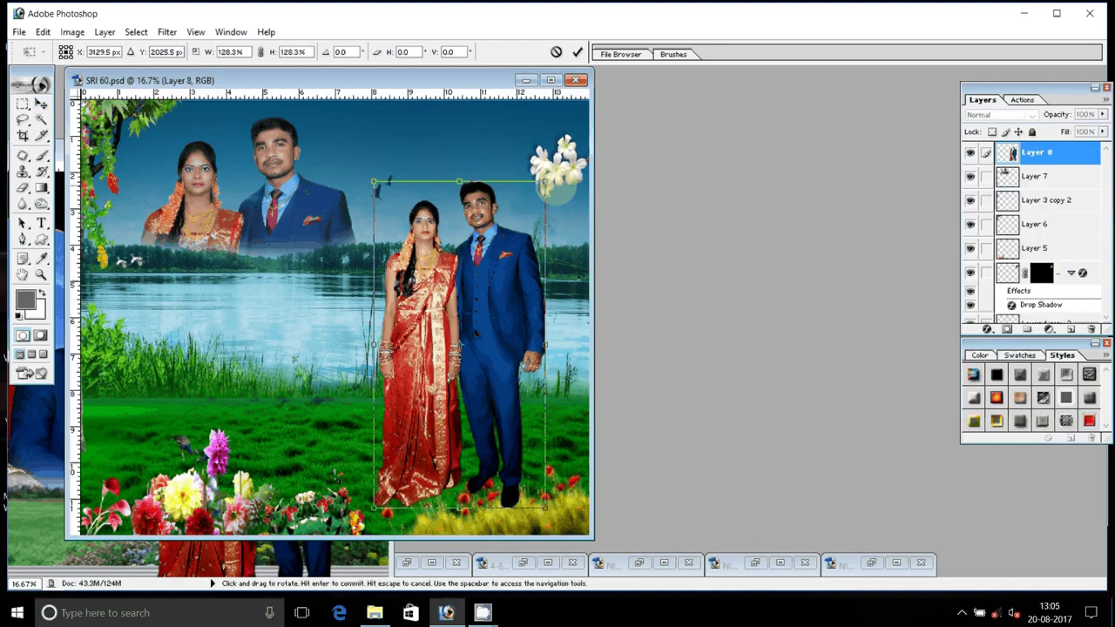
double_click(484, 291)
drag(484, 291, 508, 284)
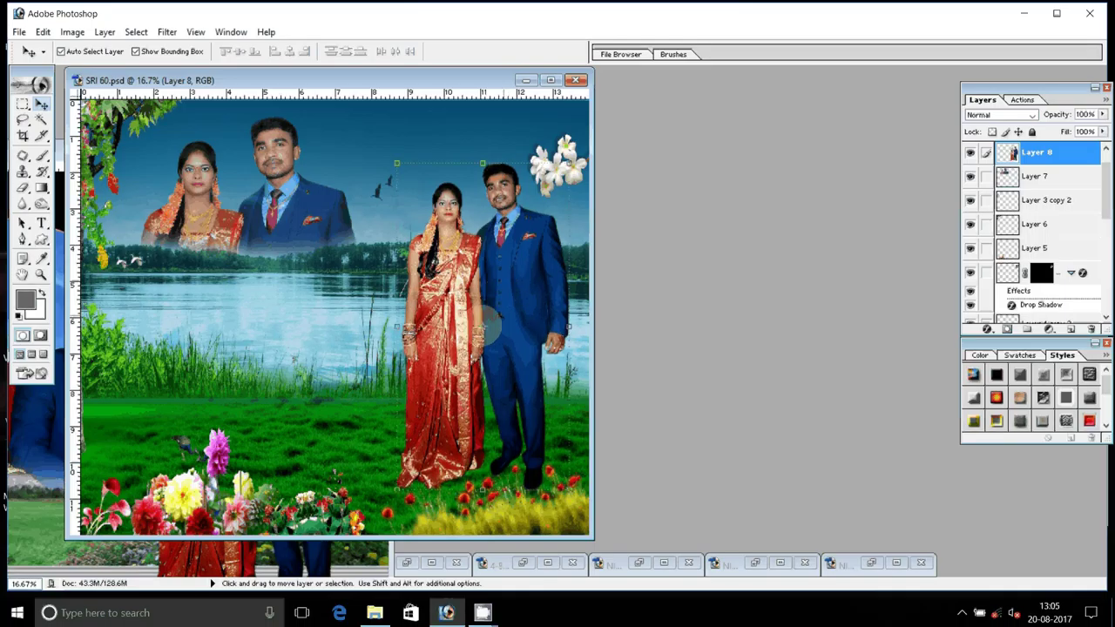
click(228, 216)
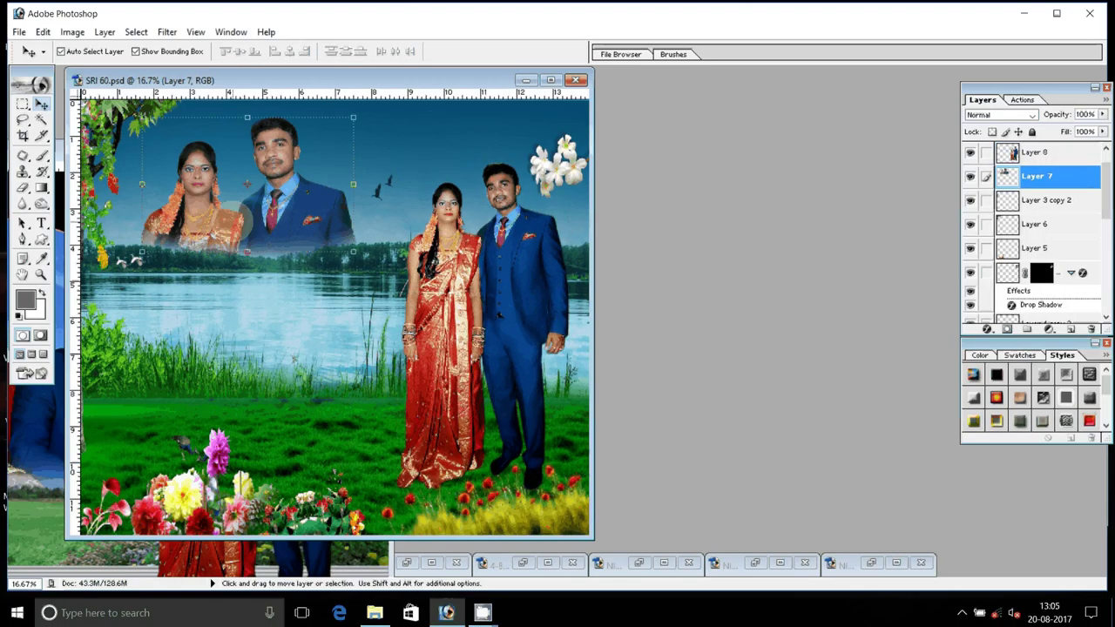
- Desaturate the sky portrait couple (Layer 7), set it to Luminosity blend, and reposition it
key(shift)
key(ctrl+shift+u)
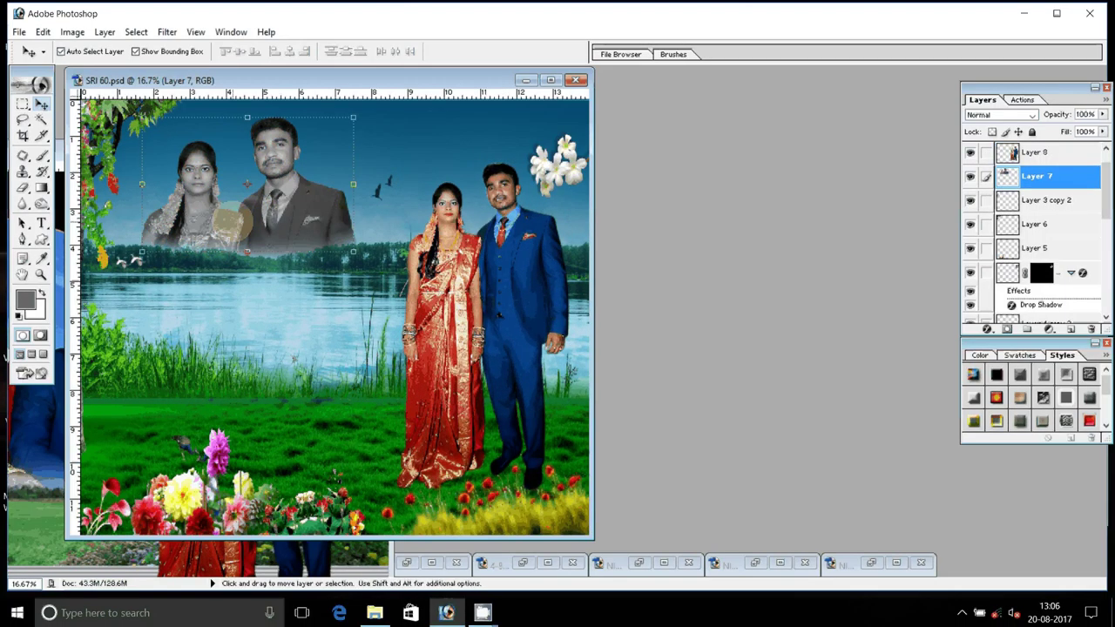
click(1026, 114)
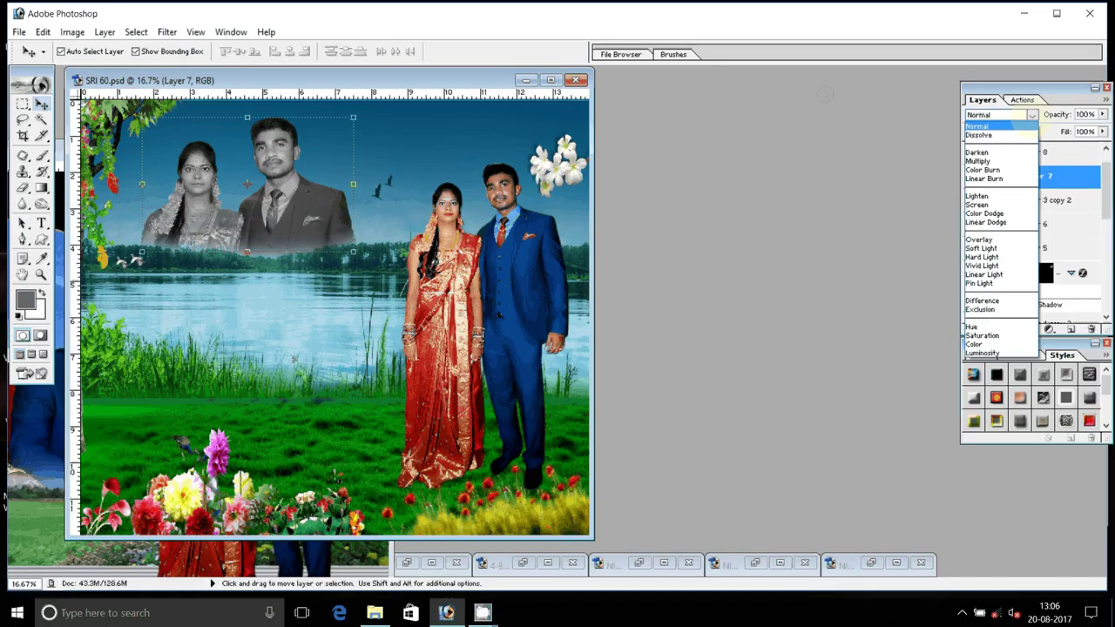
click(982, 352)
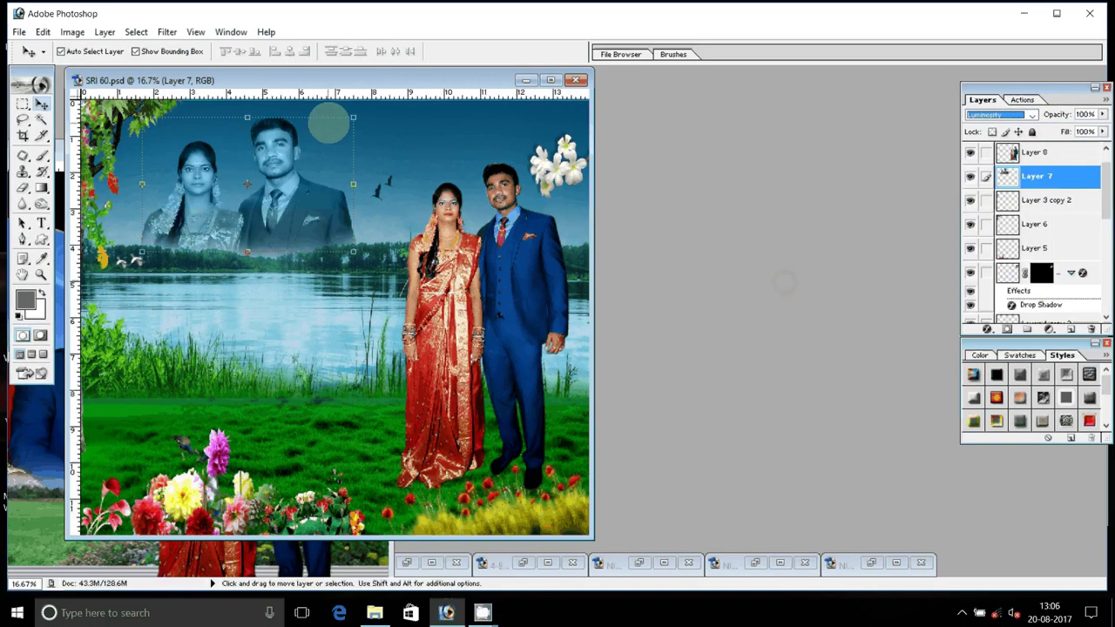
mouse_move(353, 117)
mouse_down()
mouse_move(265, 196)
mouse_move(240, 160)
mouse_move(248, 153)
mouse_up()
- Brighten the sky couple's midtones with Levels, gamma 1.54
key(ctrl+l)
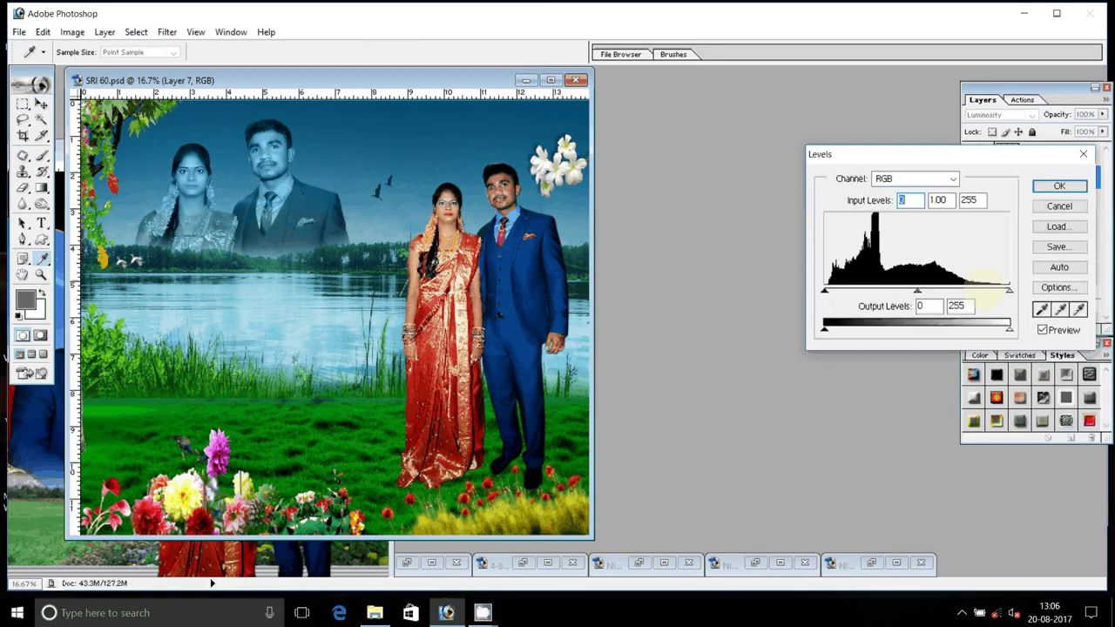
mouse_move(918, 290)
mouse_down()
mouse_move(888, 290)
mouse_move(900, 290)
mouse_up()
key(Return)
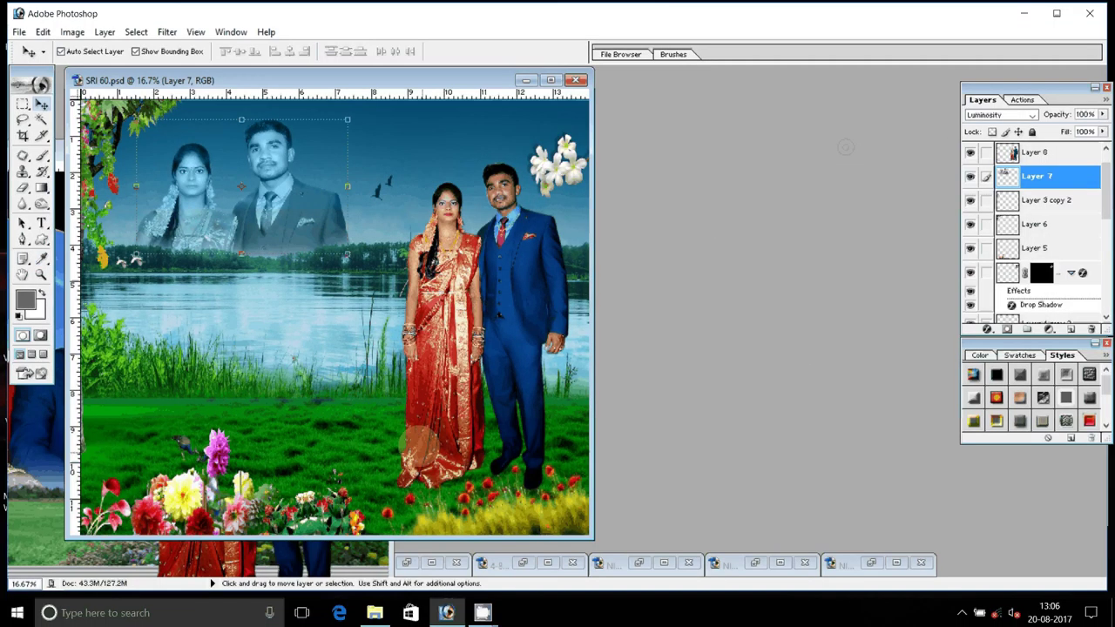
click(516, 331)
- Nudge the standing couple slightly up-left and set aside the portrait, seated and indoor couple photos
drag(517, 331, 513, 326)
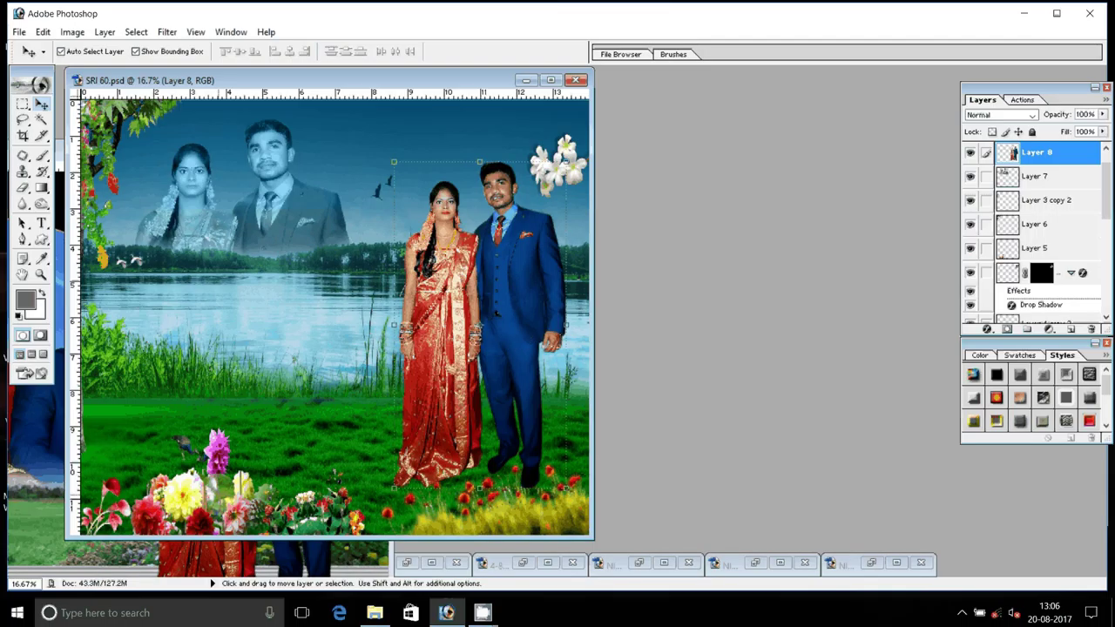
click(38, 396)
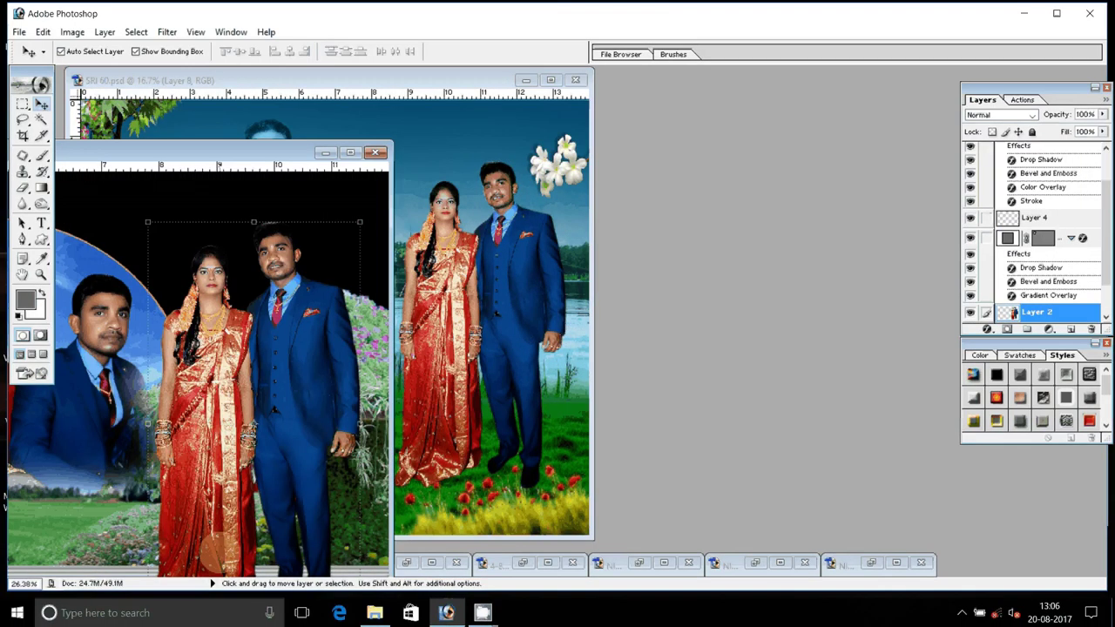
click(324, 154)
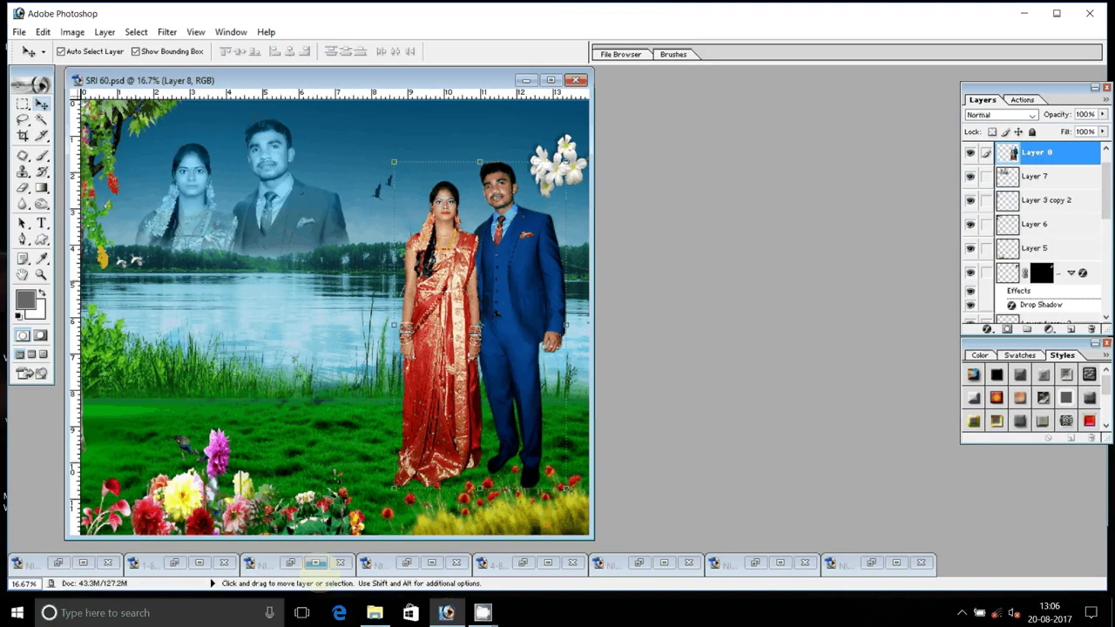
click(315, 563)
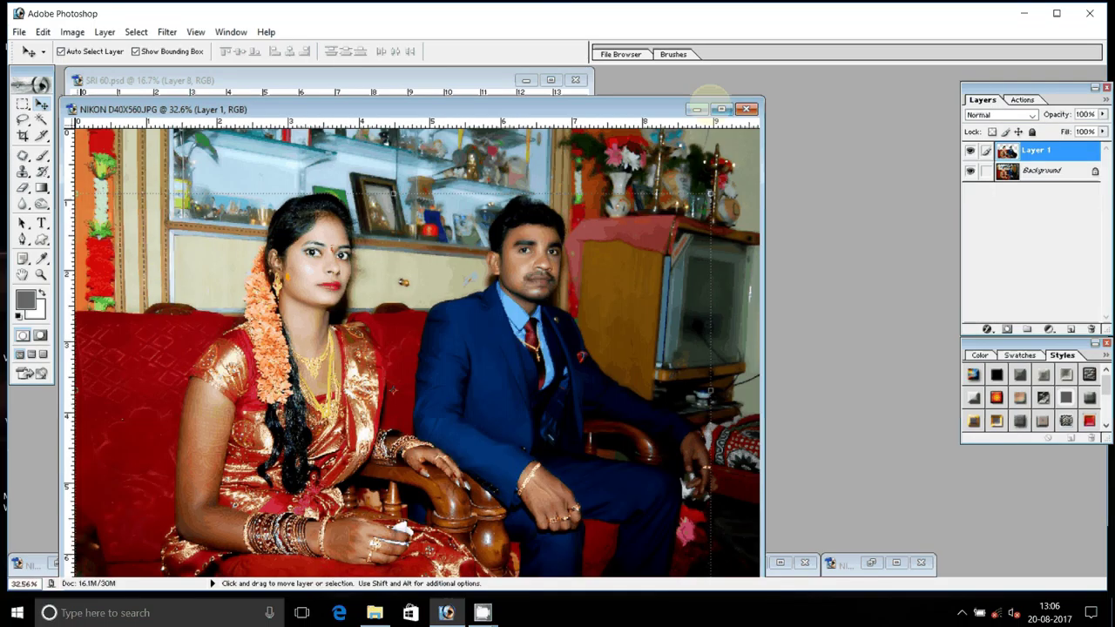
click(697, 109)
click(407, 563)
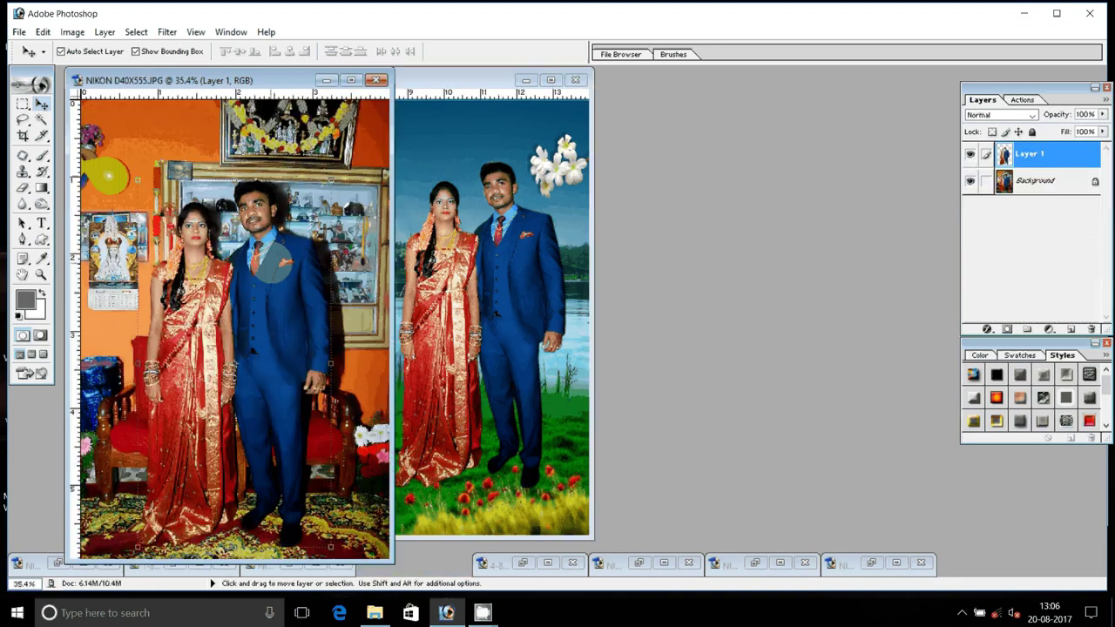
click(326, 80)
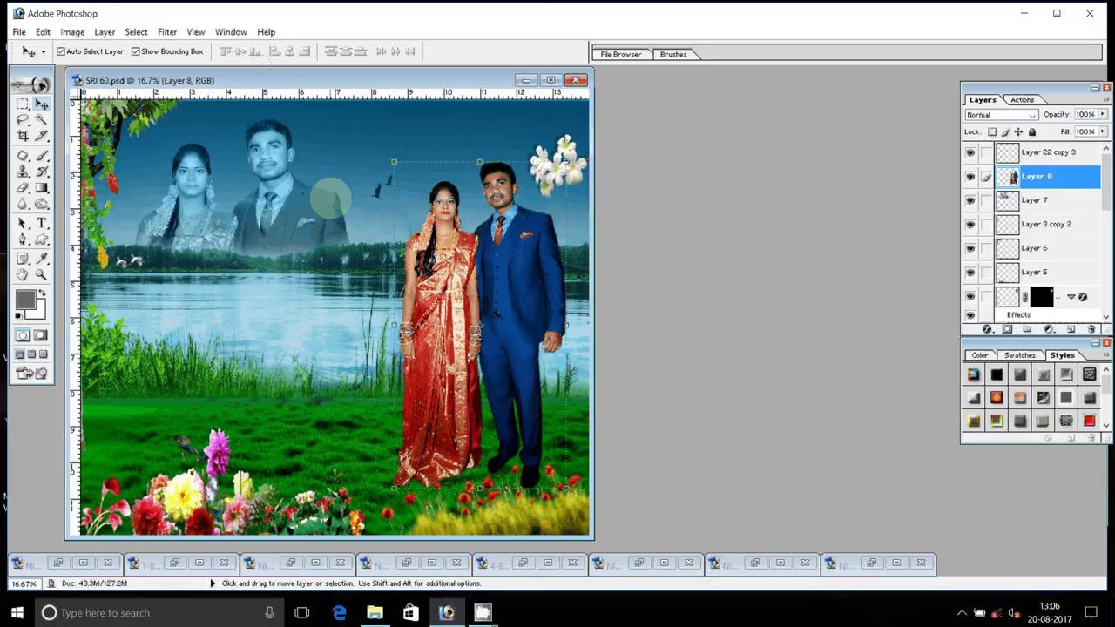
- Cycle past the collage, outdoor and coconut photos until NIKON D40X568.JPG, the red-saree bride, is in front
click(533, 564)
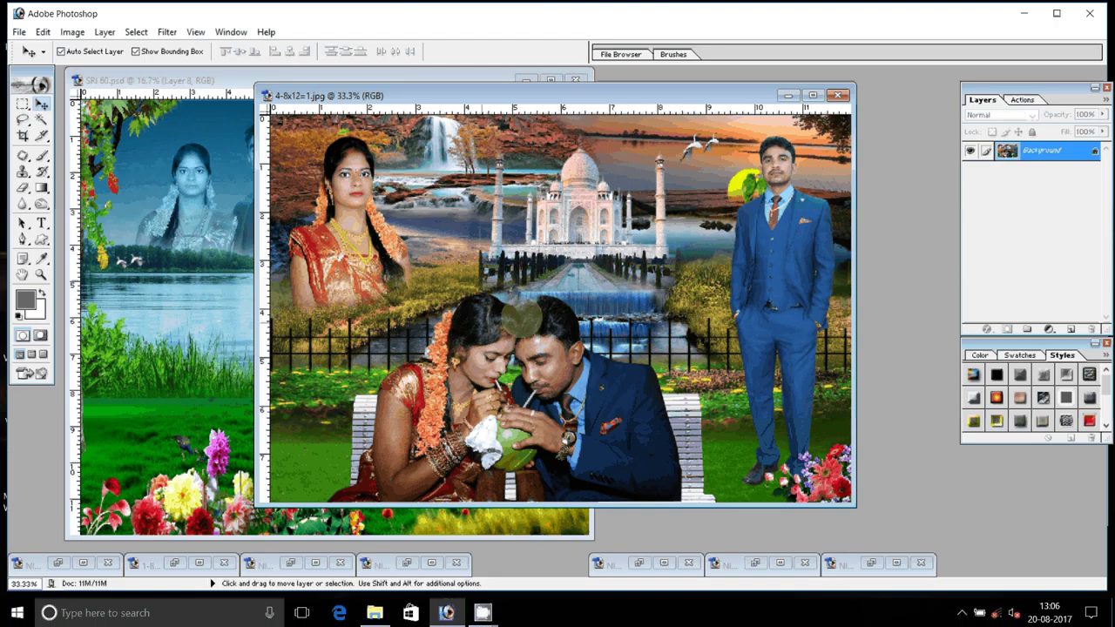
click(787, 95)
click(638, 563)
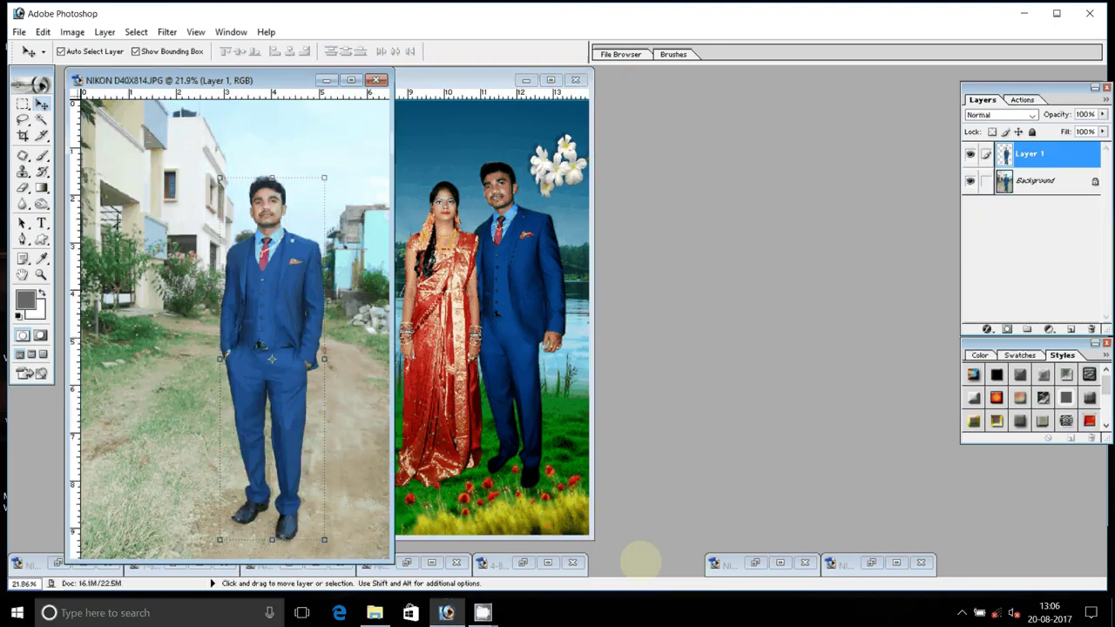
click(327, 80)
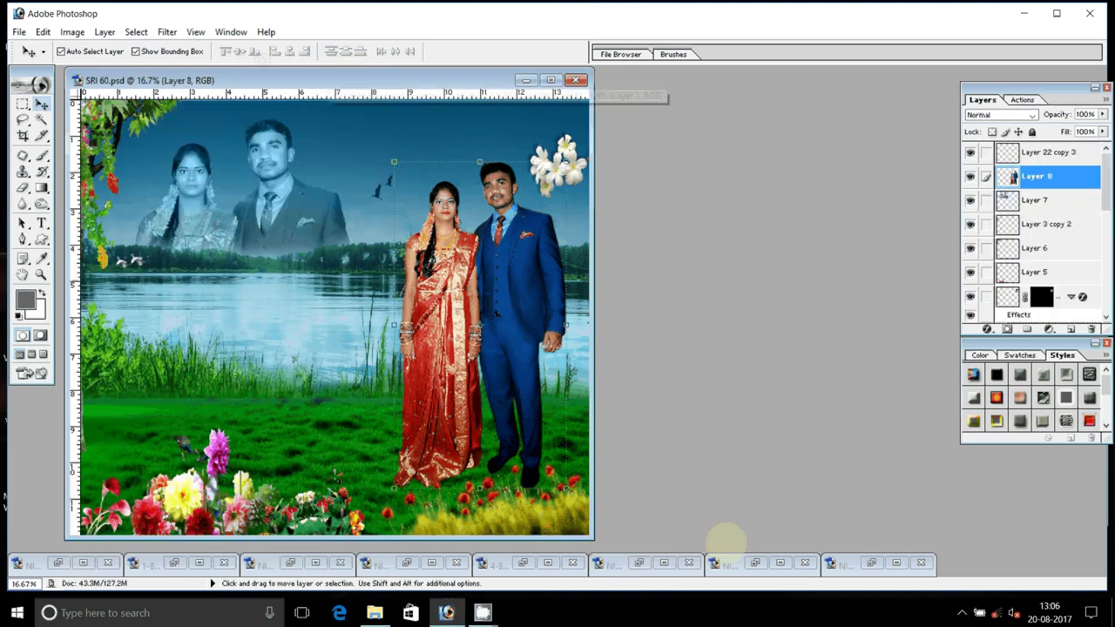
click(721, 562)
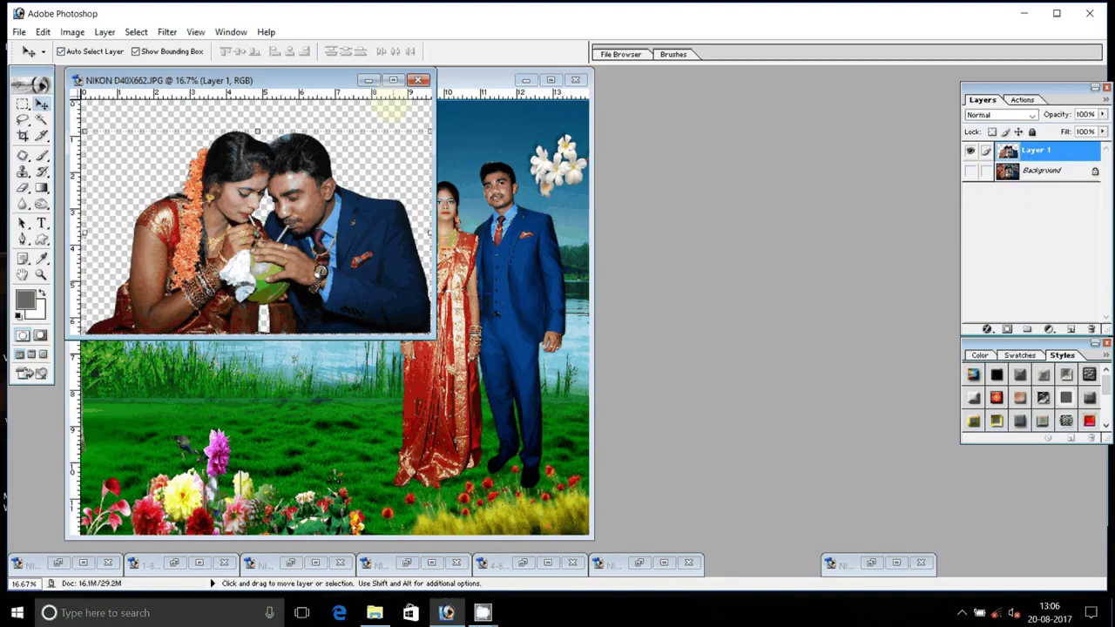
click(368, 80)
click(838, 564)
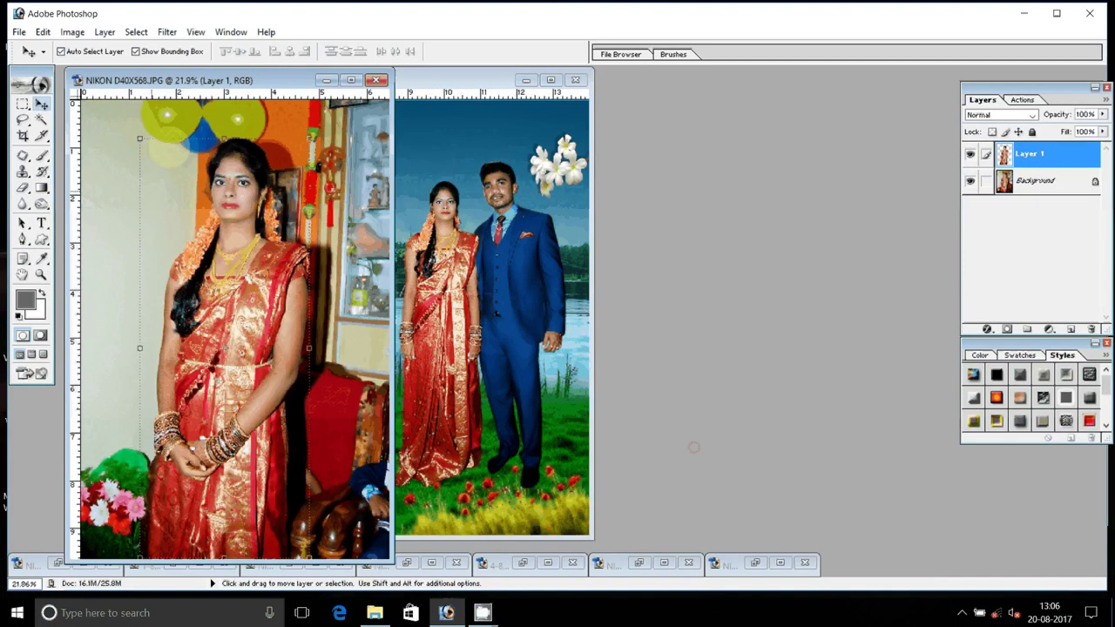
- Copy the red-saree bride into the lower-left meadow of SRI 60.psd and close her source photo unsaved
drag(261, 80, 761, 146)
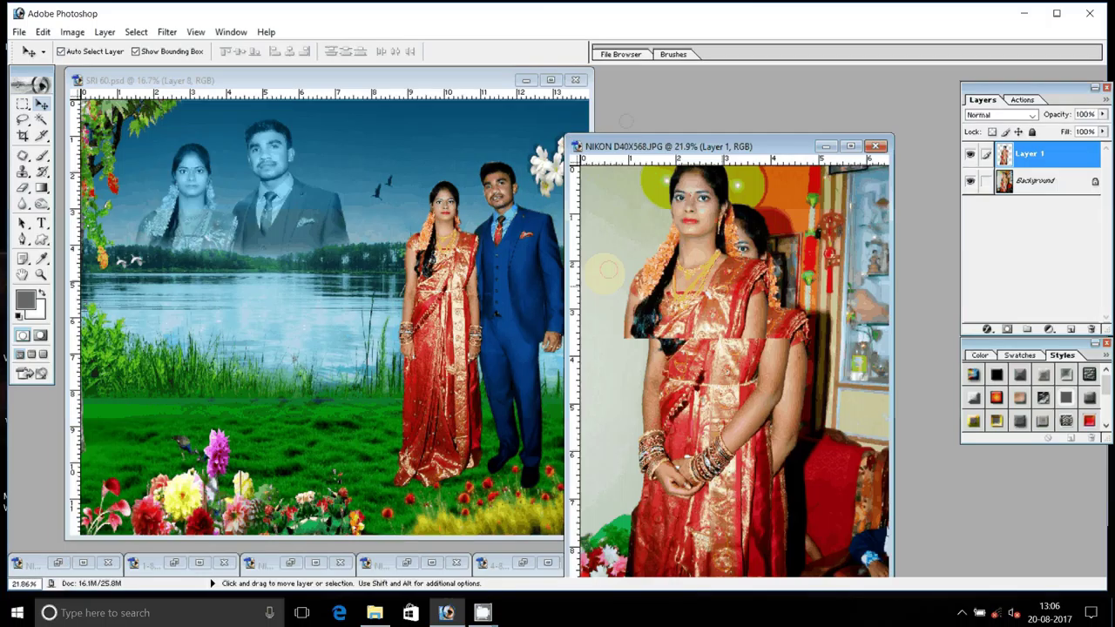
drag(607, 270, 222, 396)
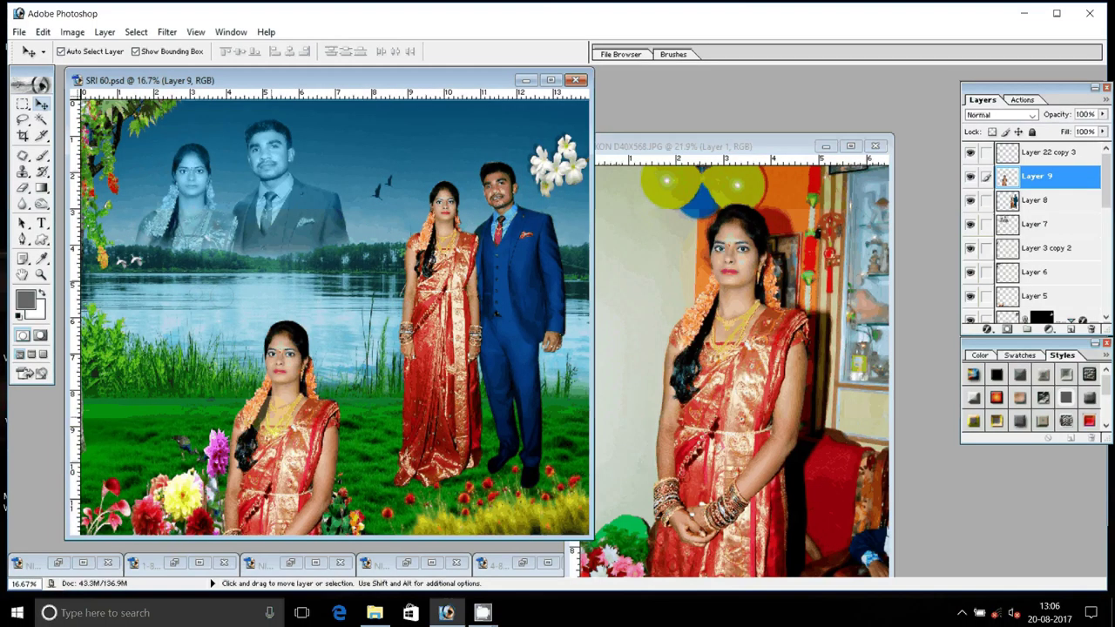
drag(282, 418, 280, 428)
key(ctrl+Tab)
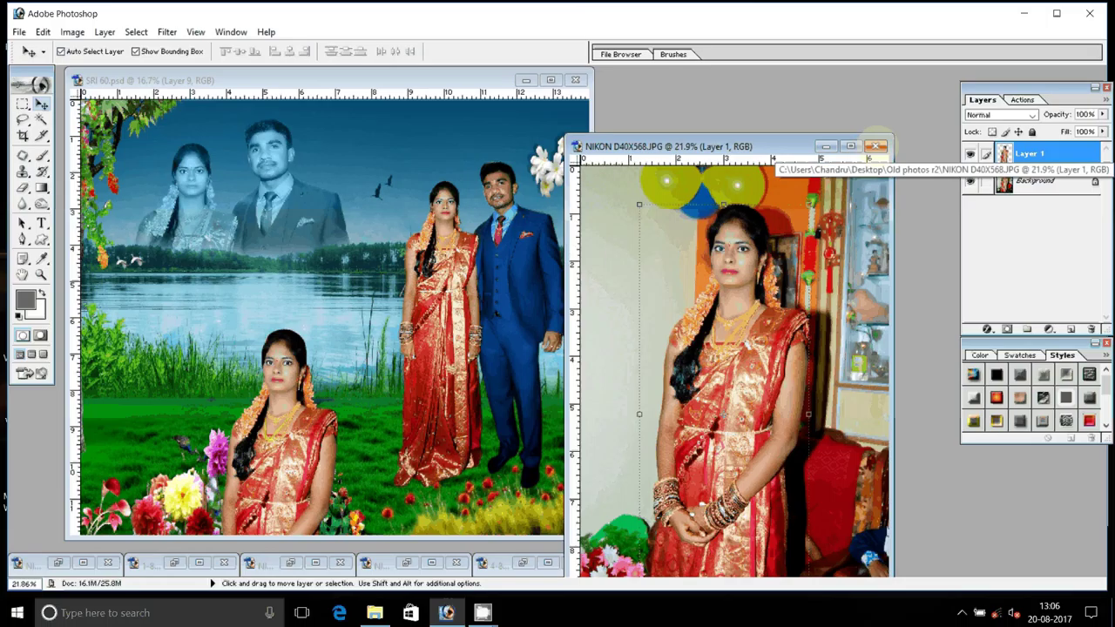
click(876, 145)
click(564, 239)
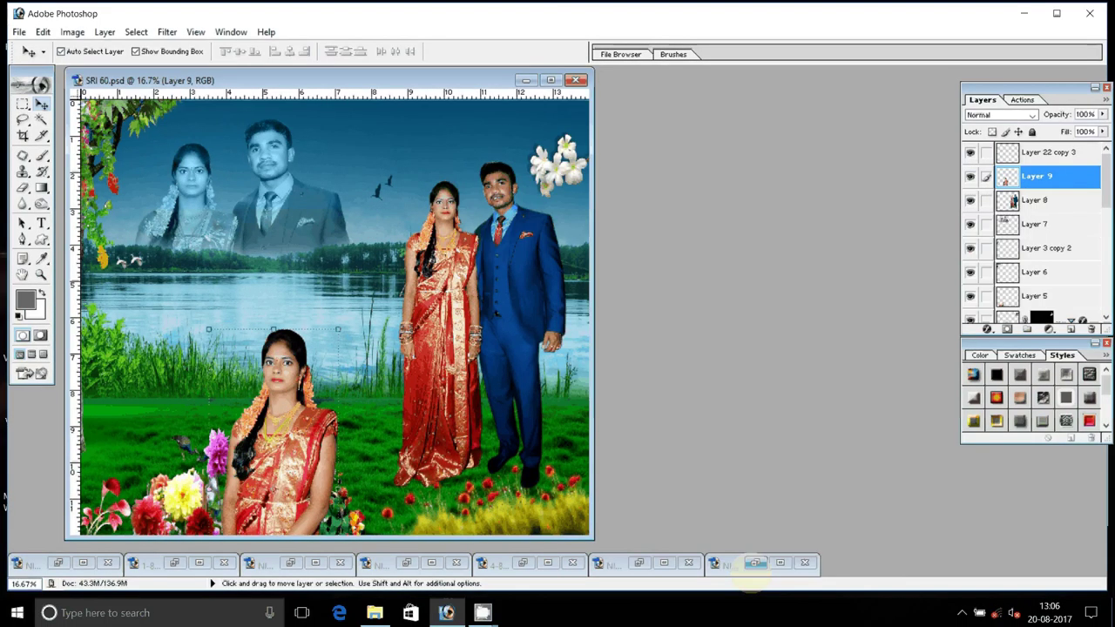
click(754, 563)
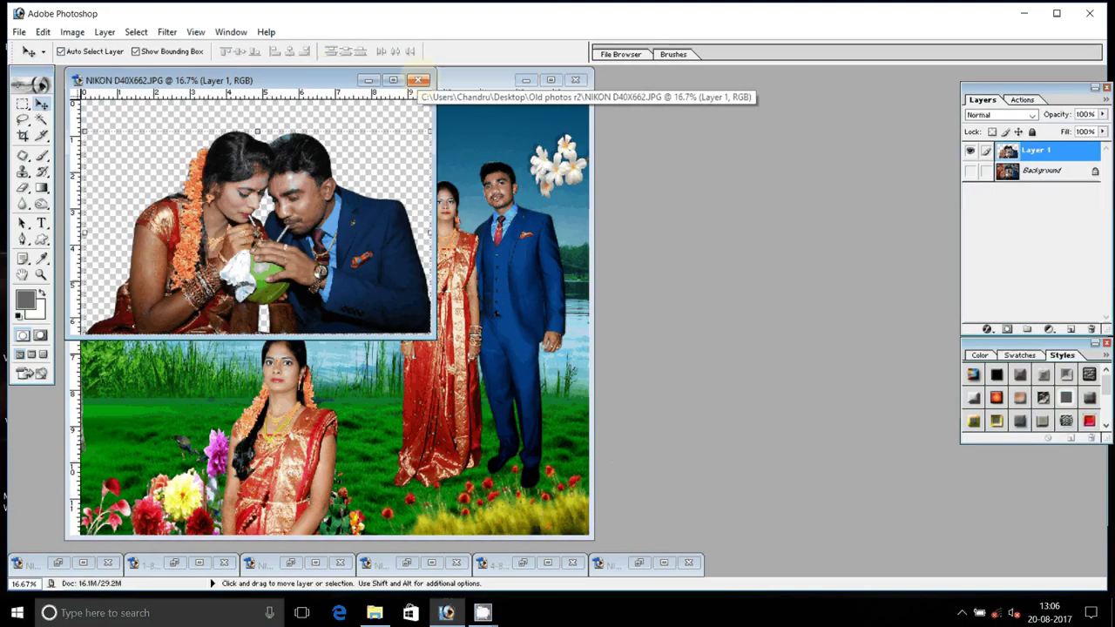
- Close NIKON D40X662.JPG unsaved, enlarge the coconut couple (Layer 10), and send it three levels down
click(419, 79)
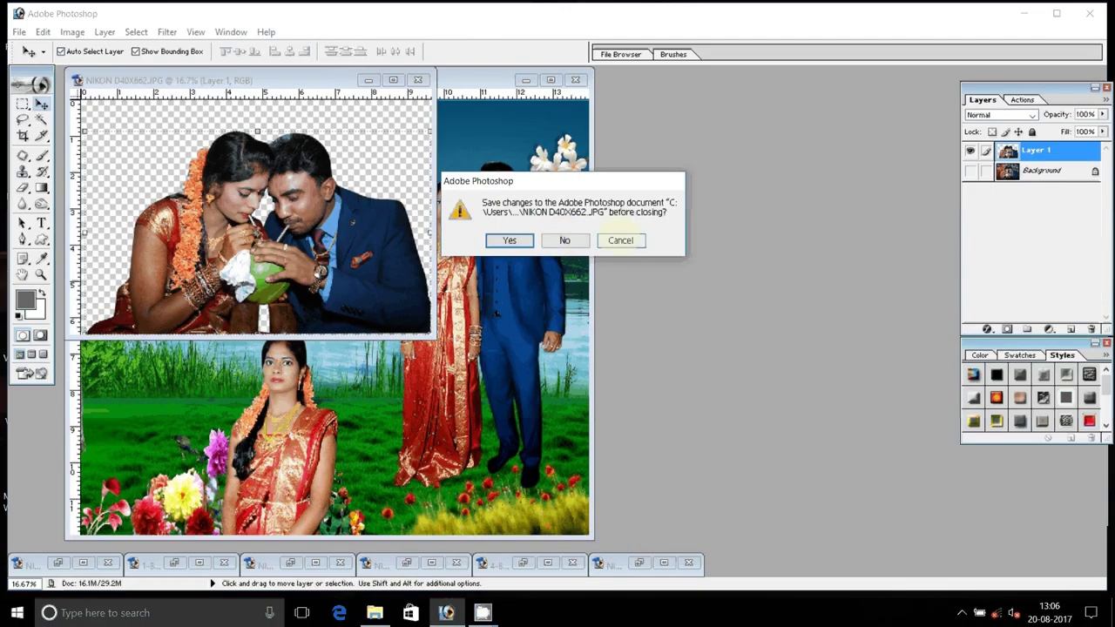
click(564, 240)
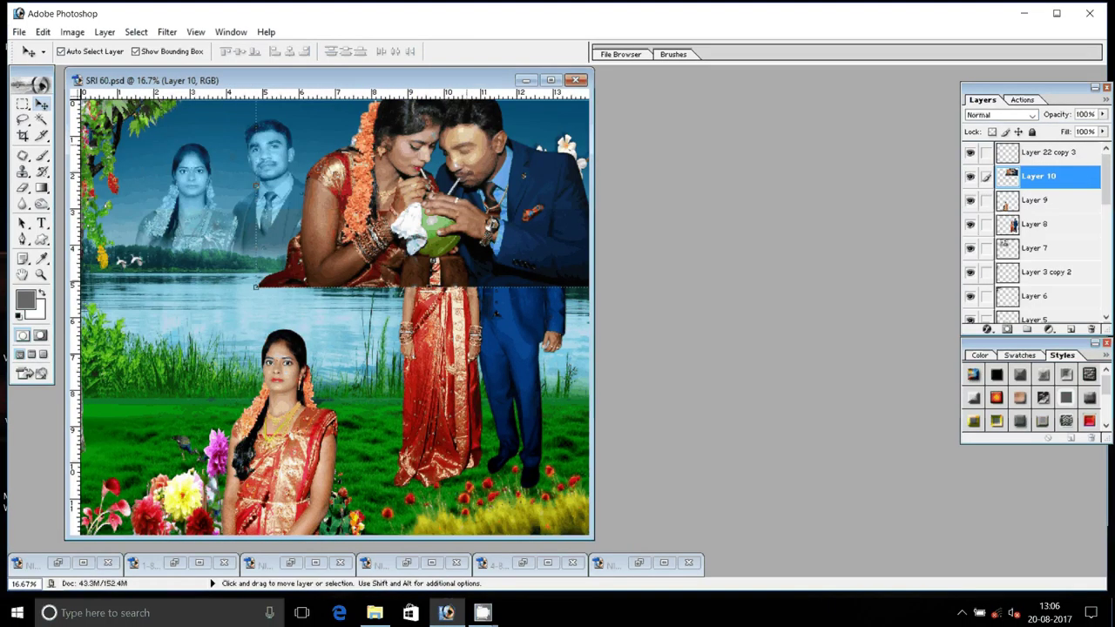
drag(256, 287, 230, 320)
key(Return)
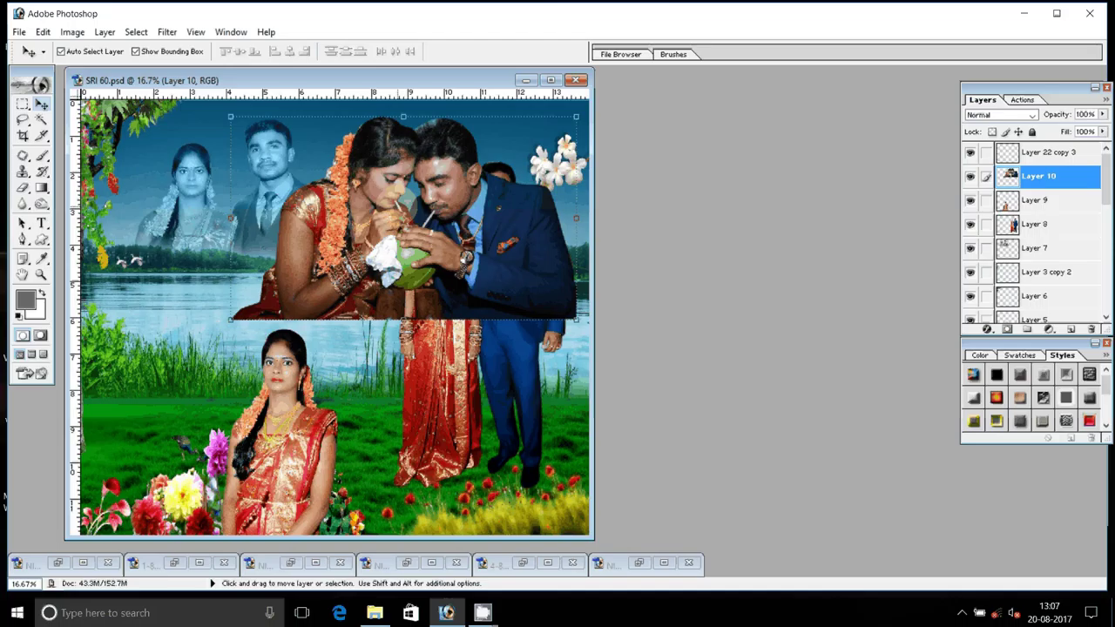
key(ctrl+bracketleft)
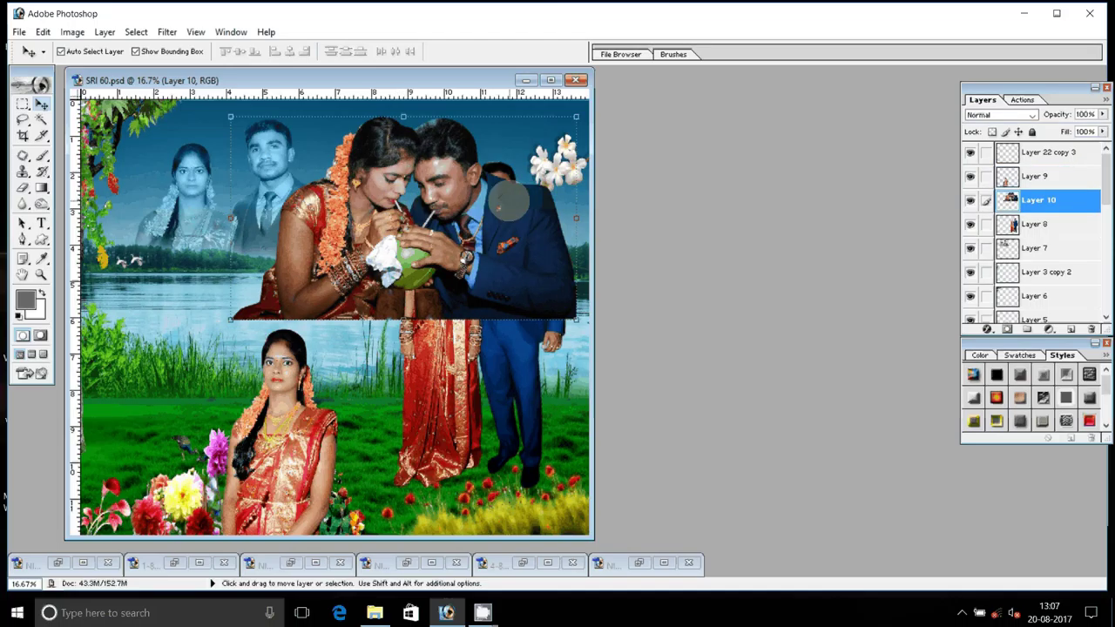
key(ctrl+bracketleft)
key(ctrl+bracketleft)
key(ctrl+bracketleft)
key(ctrl+bracketleft)
key(ctrl+bracketleft)
key(ctrl+bracketleft)
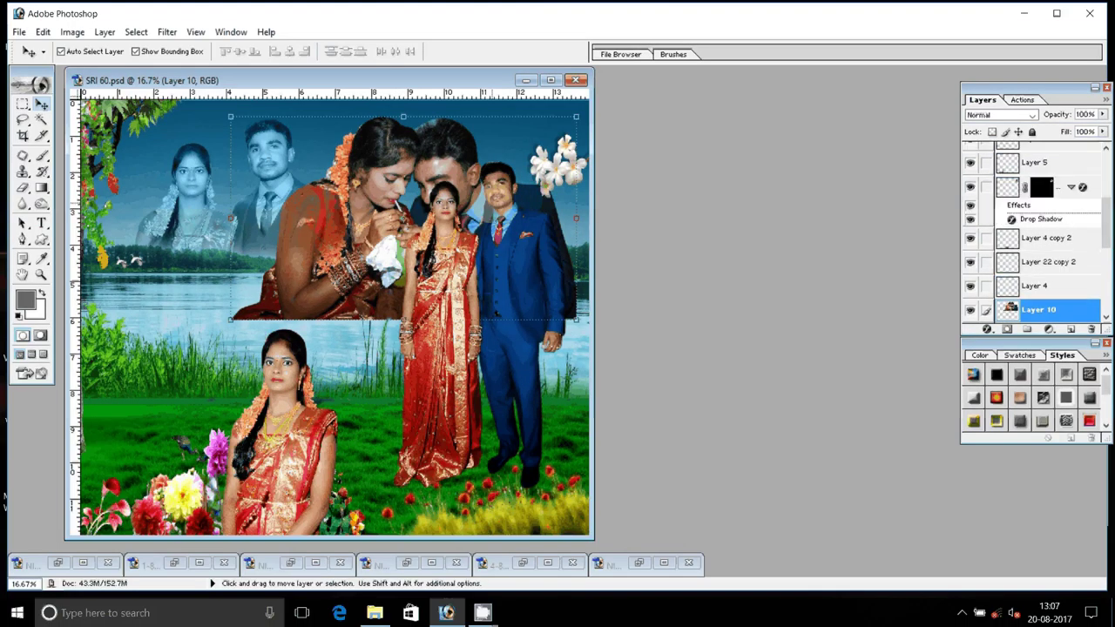
key(ctrl+bracketleft)
key(ctrl+bracketleft)
key(ctrl+bracketleft)
click(466, 212)
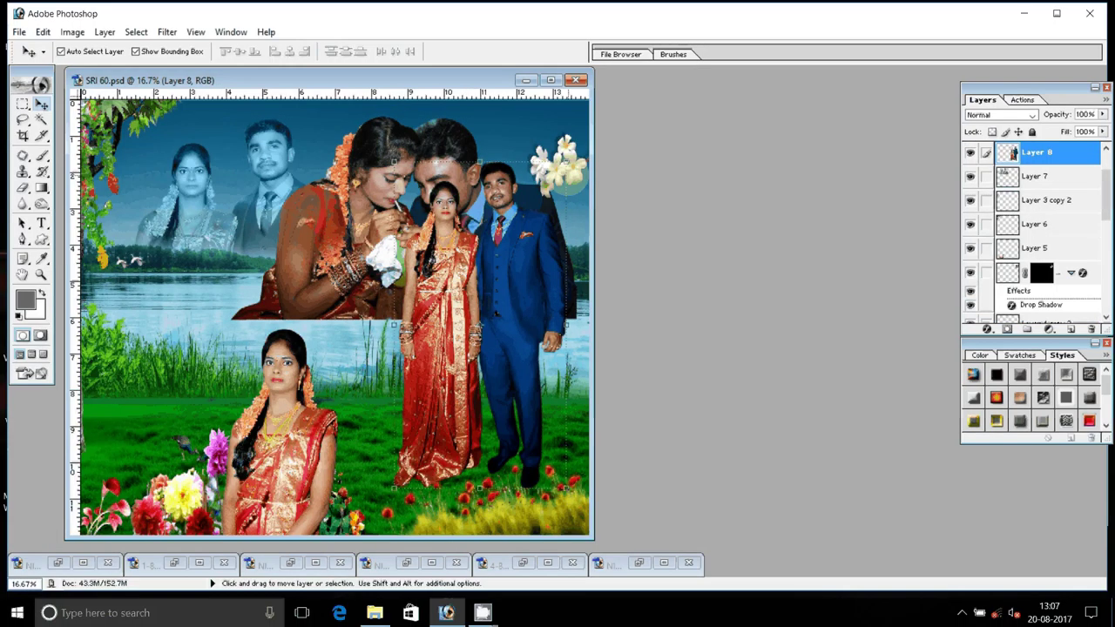
- Shrink the standing couple (Layer 8) to about 91% and nudge it down-right
key(ctrl+t)
drag(566, 161, 550, 199)
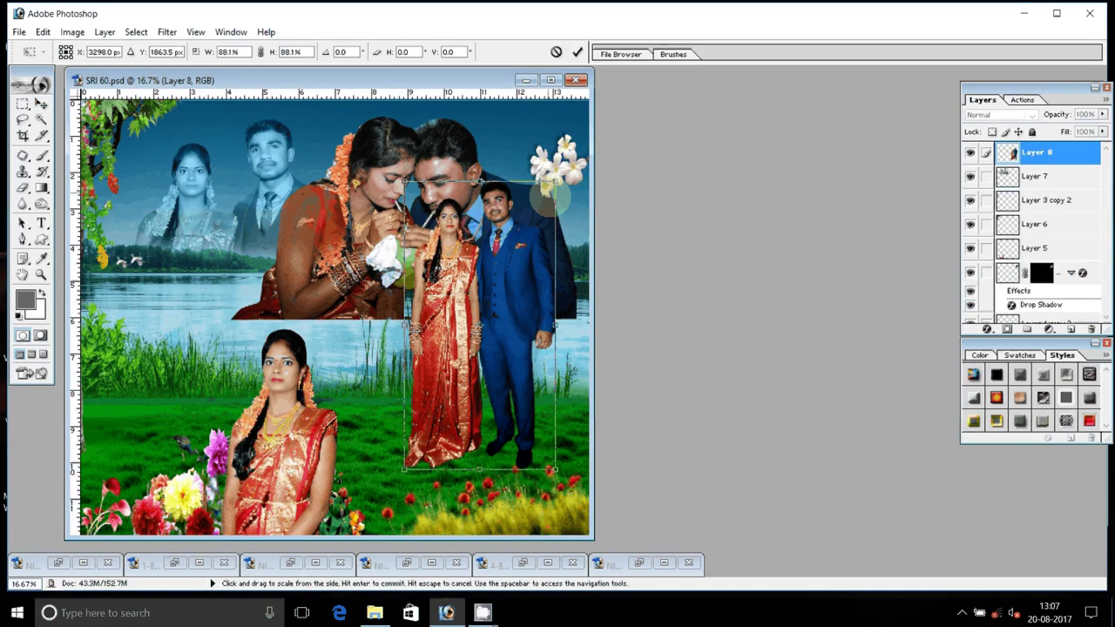
key(Return)
drag(504, 284, 511, 301)
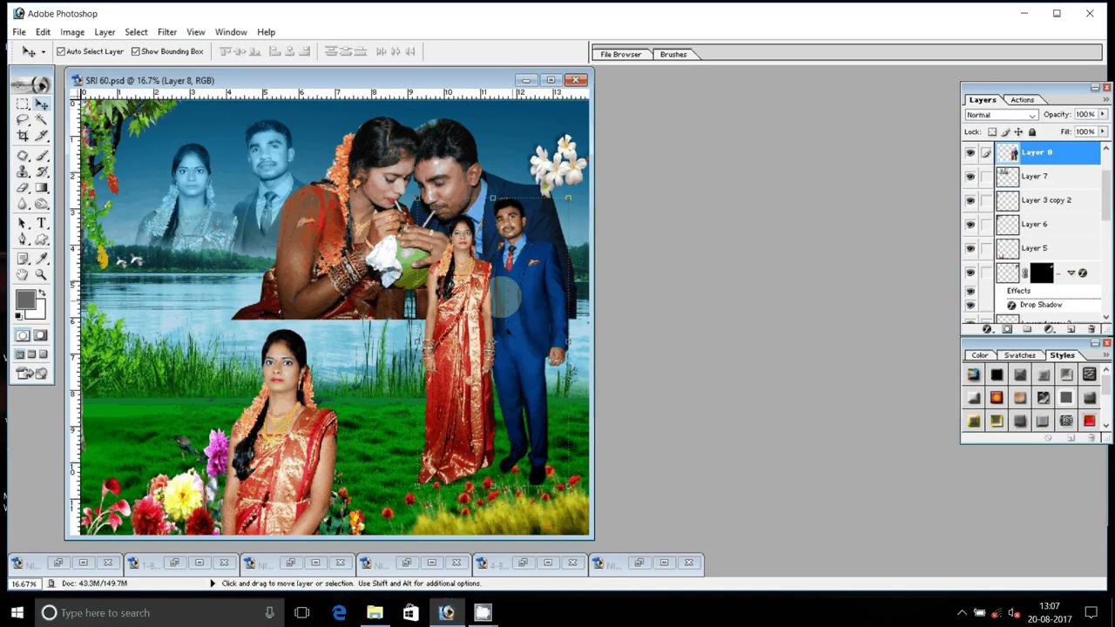
- Scale the coconut couple to about 75% in the upper-right sky and shift the faded portrait couple left
drag(375, 244, 410, 244)
mouse_move(297, 122)
mouse_down()
mouse_move(273, 122)
mouse_move(287, 142)
mouse_up()
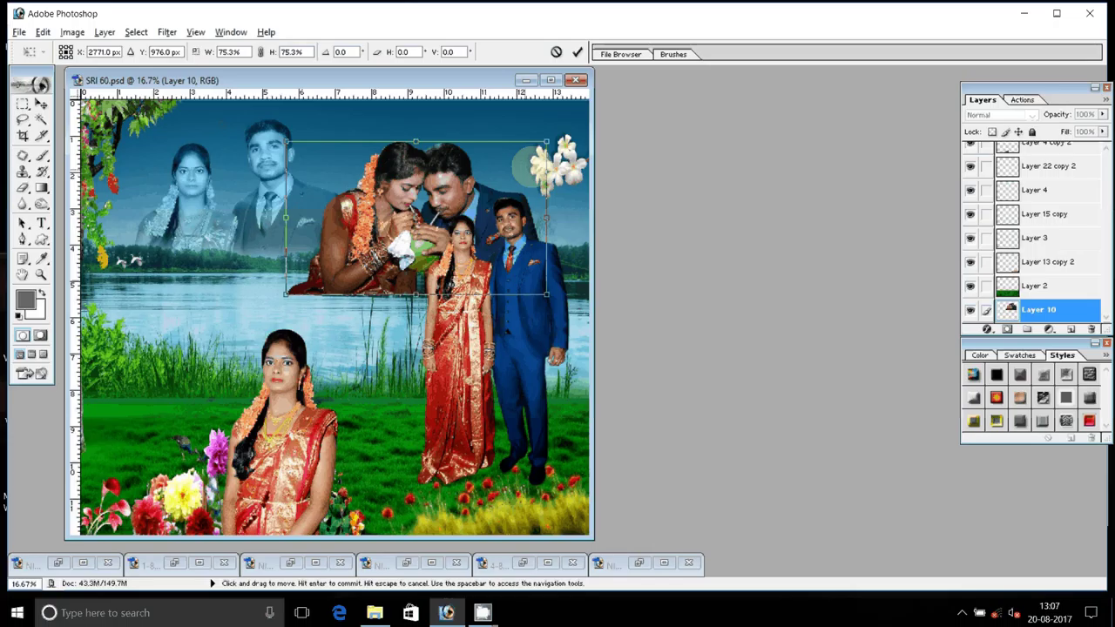
key(Return)
drag(477, 179, 492, 154)
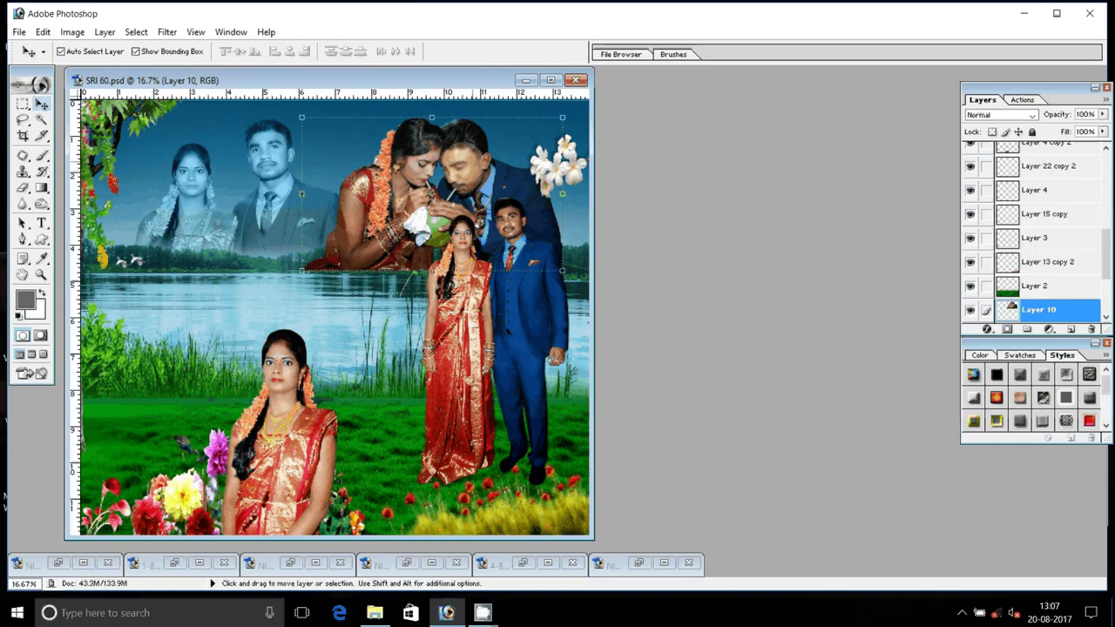
drag(261, 191, 248, 191)
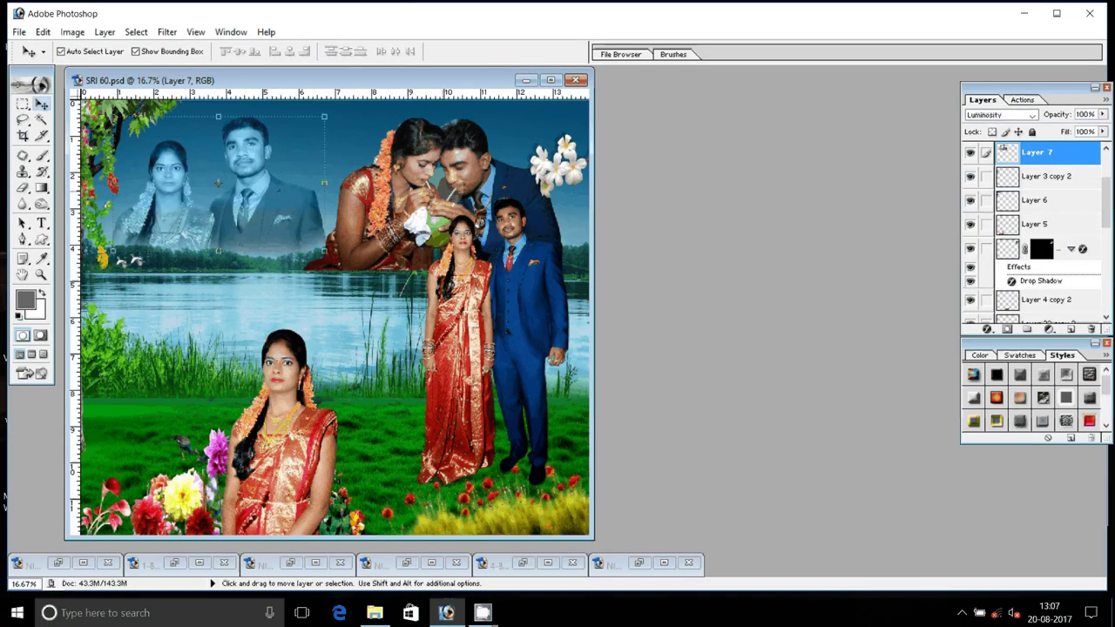
- Erase the coconut-sharing couple's lower edge into the lake and lower its layer opacity to about 23%
click(441, 188)
key(e)
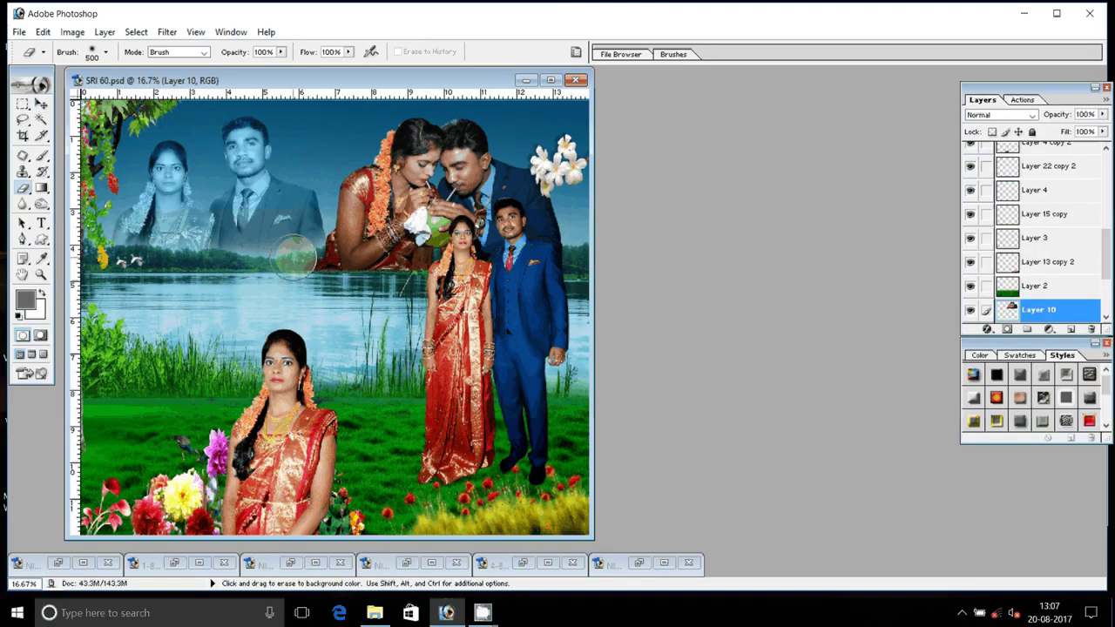
drag(294, 254, 534, 259)
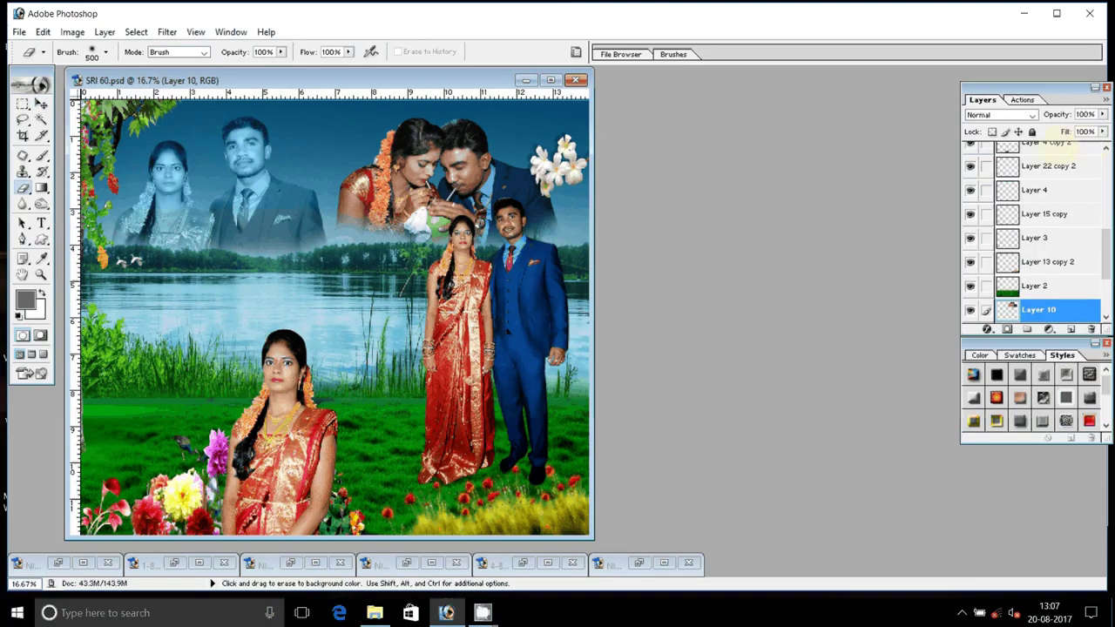
click(1101, 114)
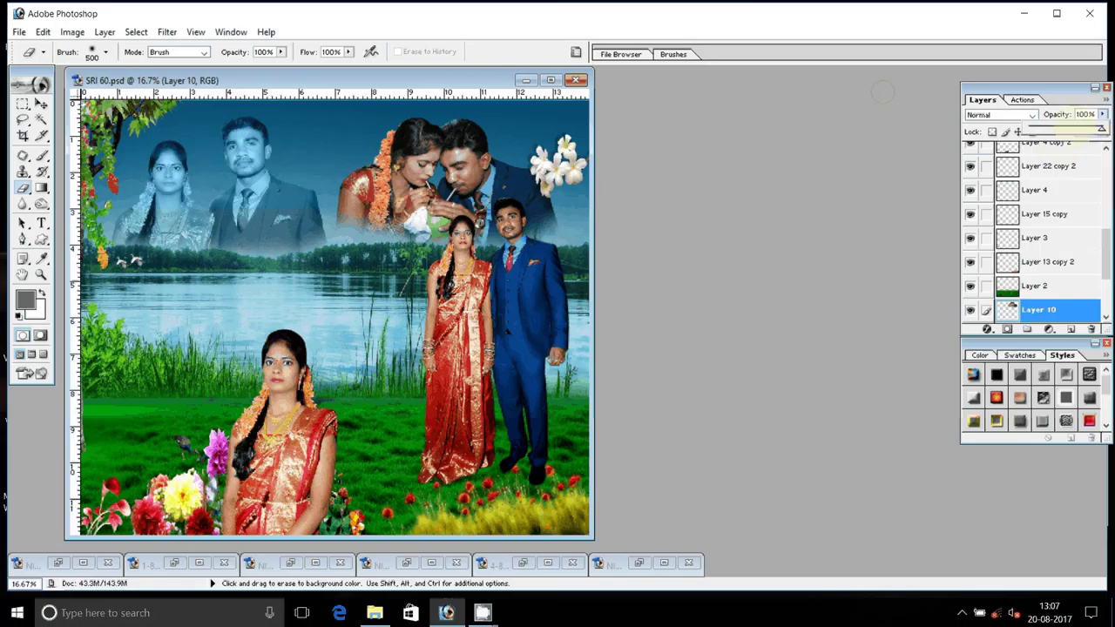
mouse_move(1100, 129)
mouse_down()
mouse_move(1032, 129)
mouse_move(1045, 130)
mouse_up()
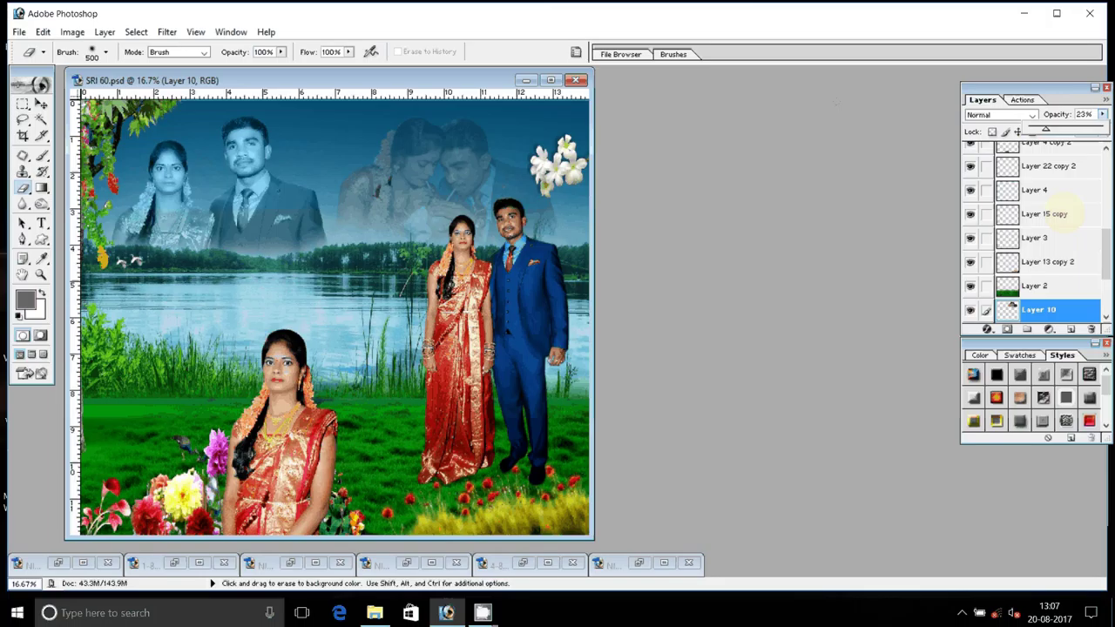
- Move the composite window aside and bring the source couple photo to the front
key(v)
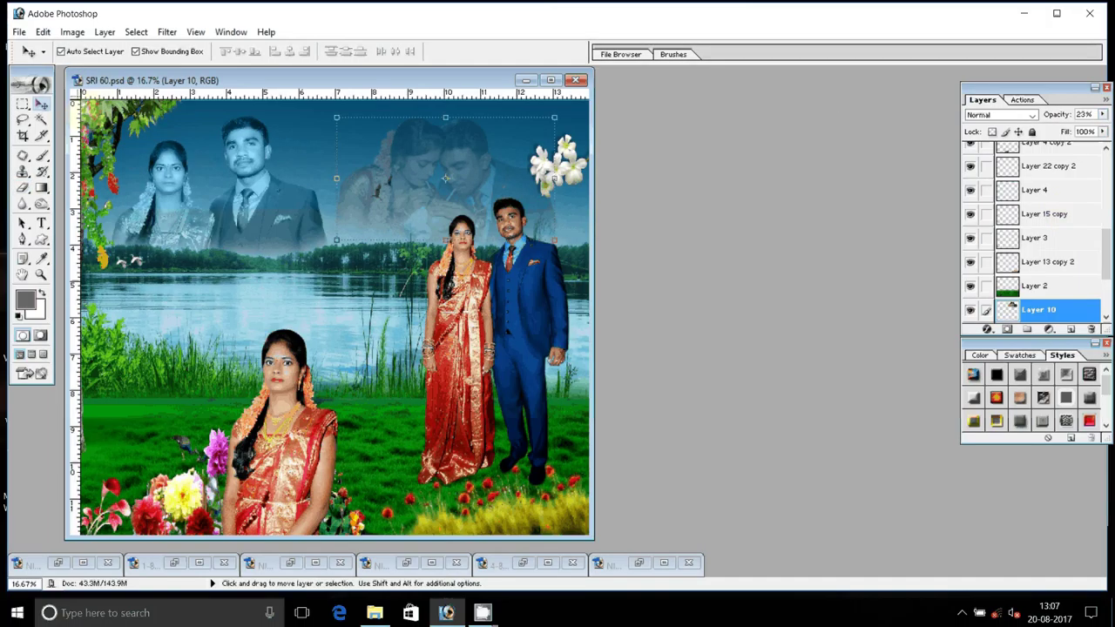
drag(462, 80, 603, 79)
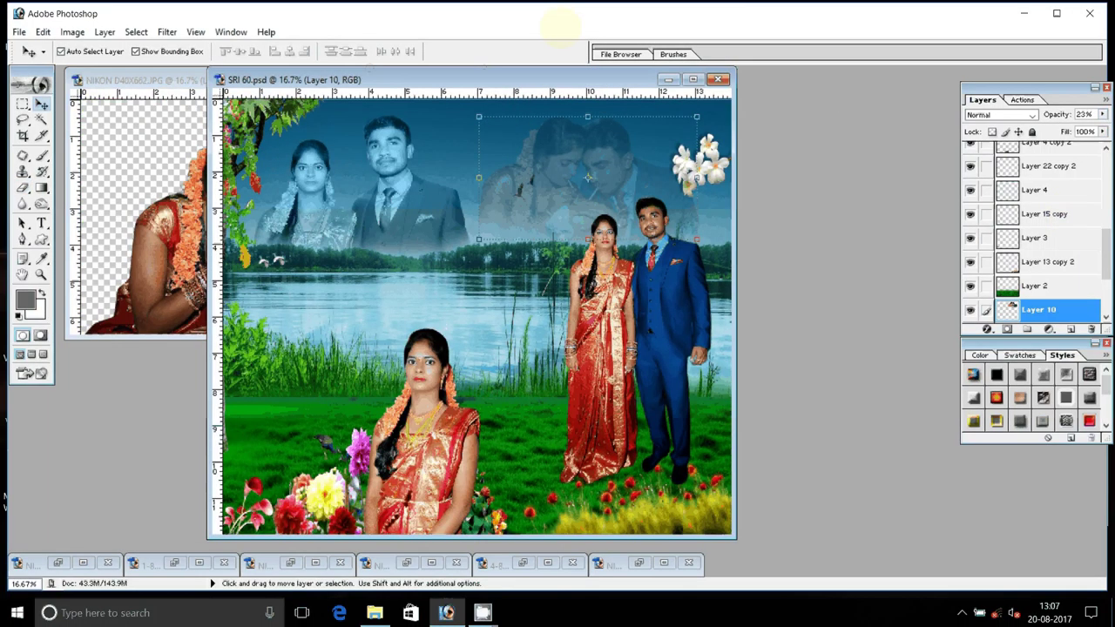
click(174, 80)
- Close the source couple photo without saving and move the standing-groom photo aside
click(419, 80)
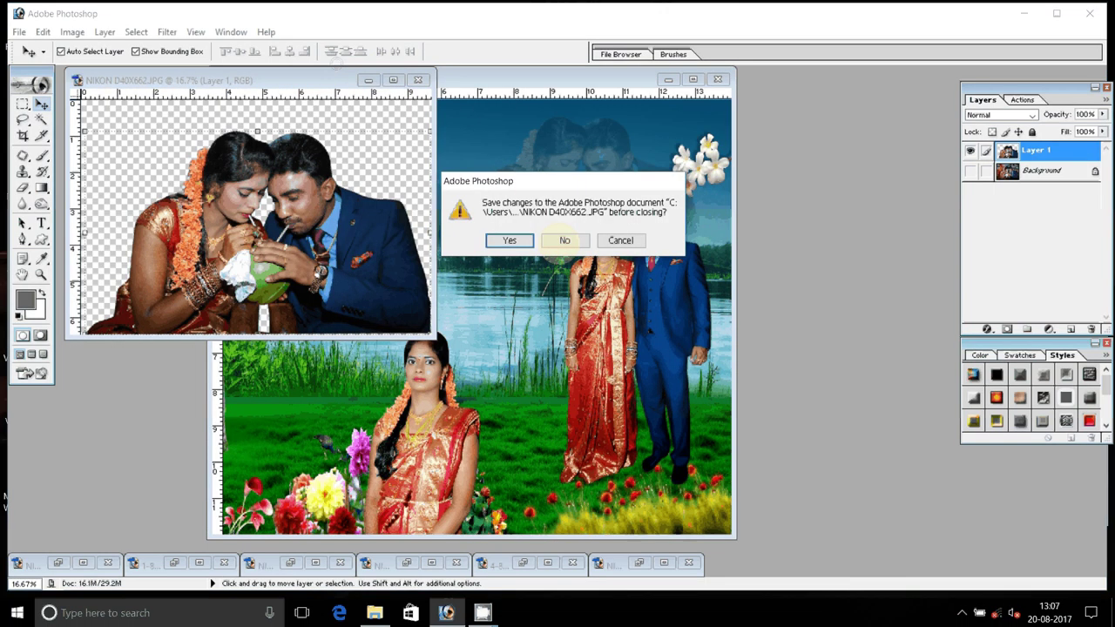
click(564, 241)
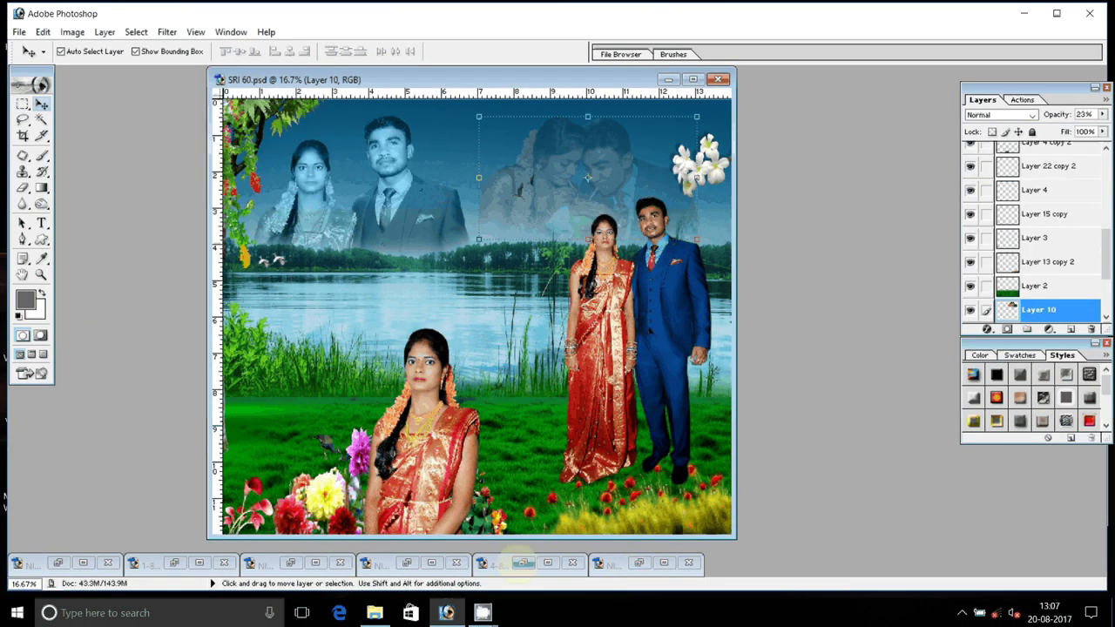
click(523, 563)
drag(610, 95, 102, 148)
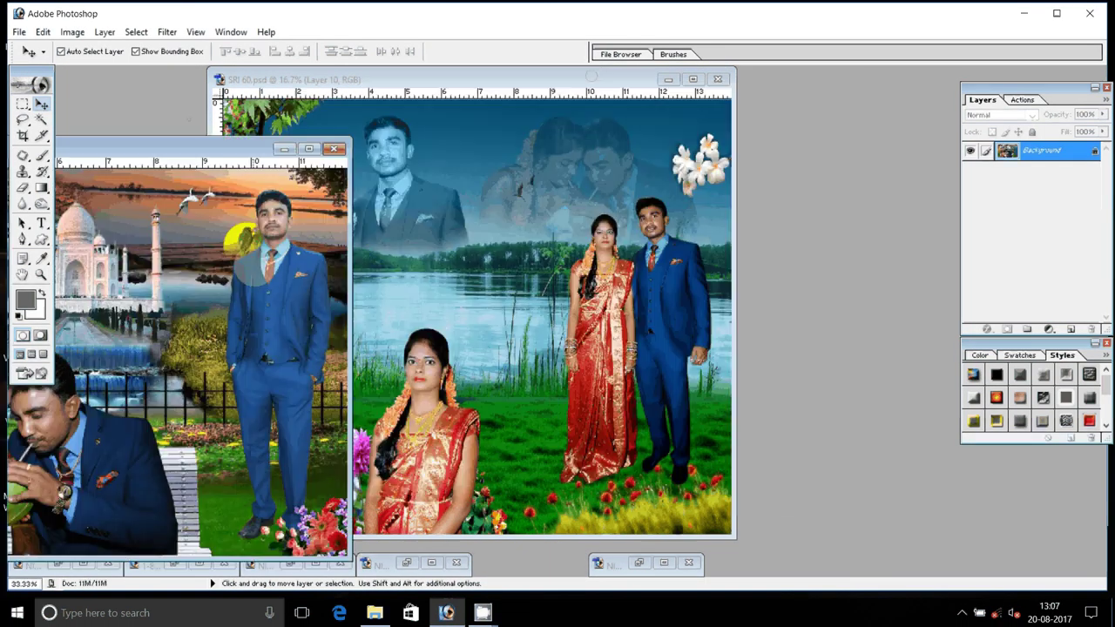
- Copy the groom into the composite above the grass, enlarged to full length, behind the front woman
key(alt)
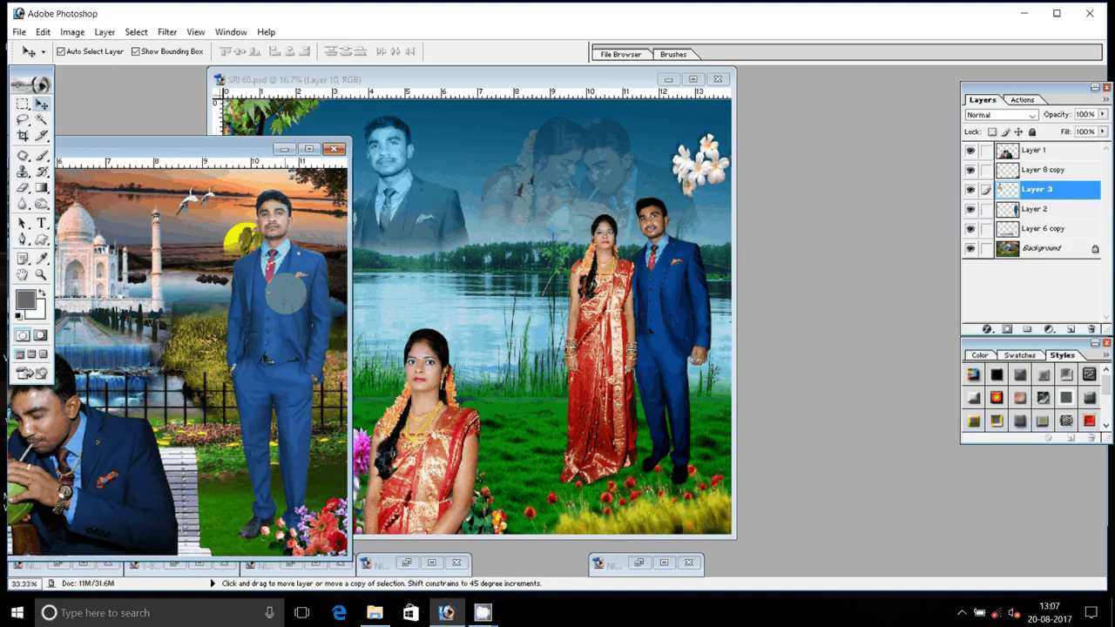
drag(285, 295, 305, 381)
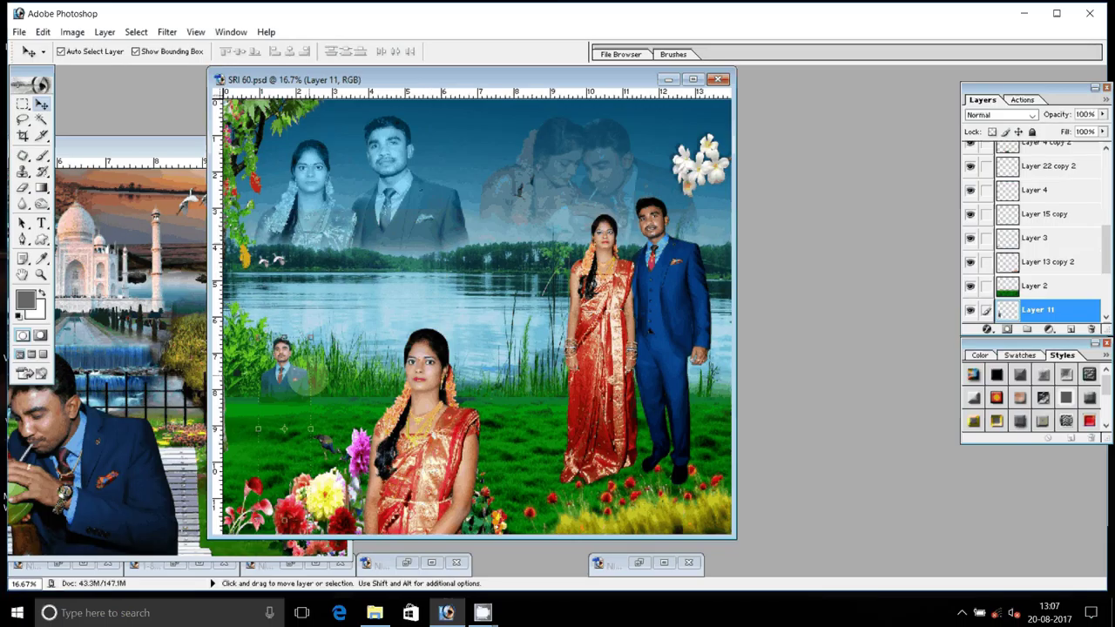
key(ctrl+bracketright)
key(ctrl+bracketright)
key(ctrl+bracketright)
mouse_move(312, 336)
mouse_down()
mouse_move(357, 310)
mouse_move(396, 317)
mouse_up()
key(Return)
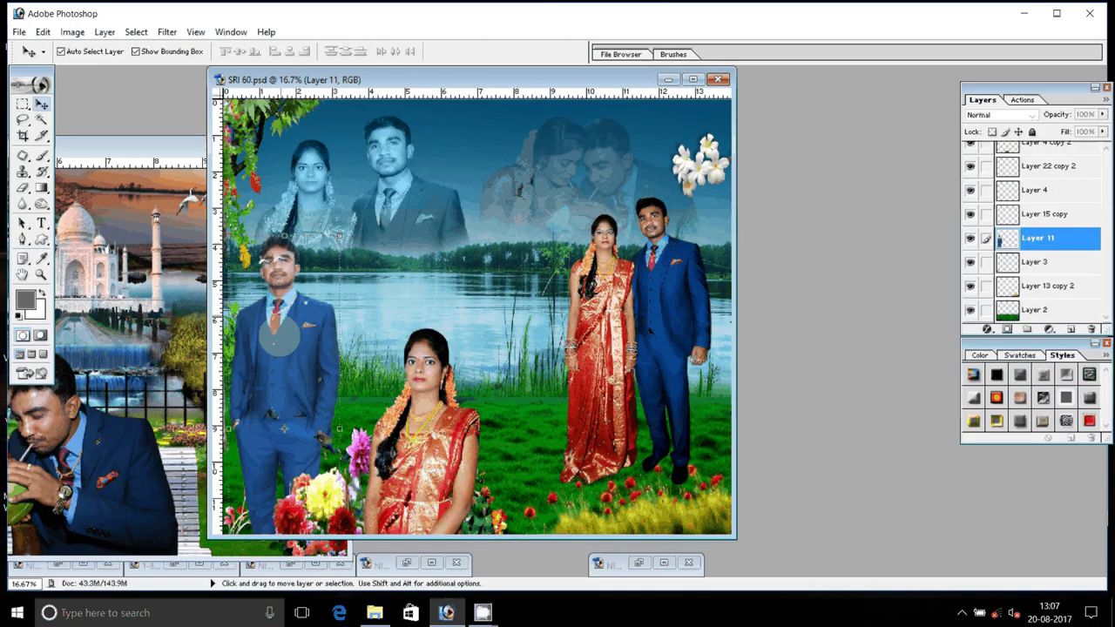
drag(280, 338, 471, 388)
- Reposition the front woman left and slightly down, in front of the groom
click(351, 329)
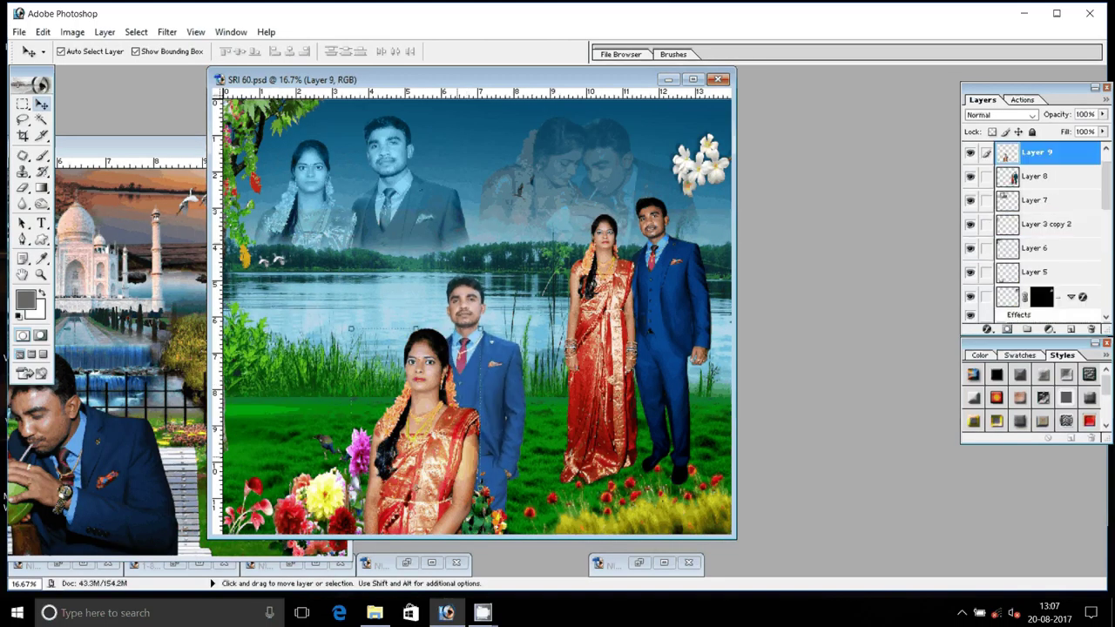
drag(351, 328, 304, 270)
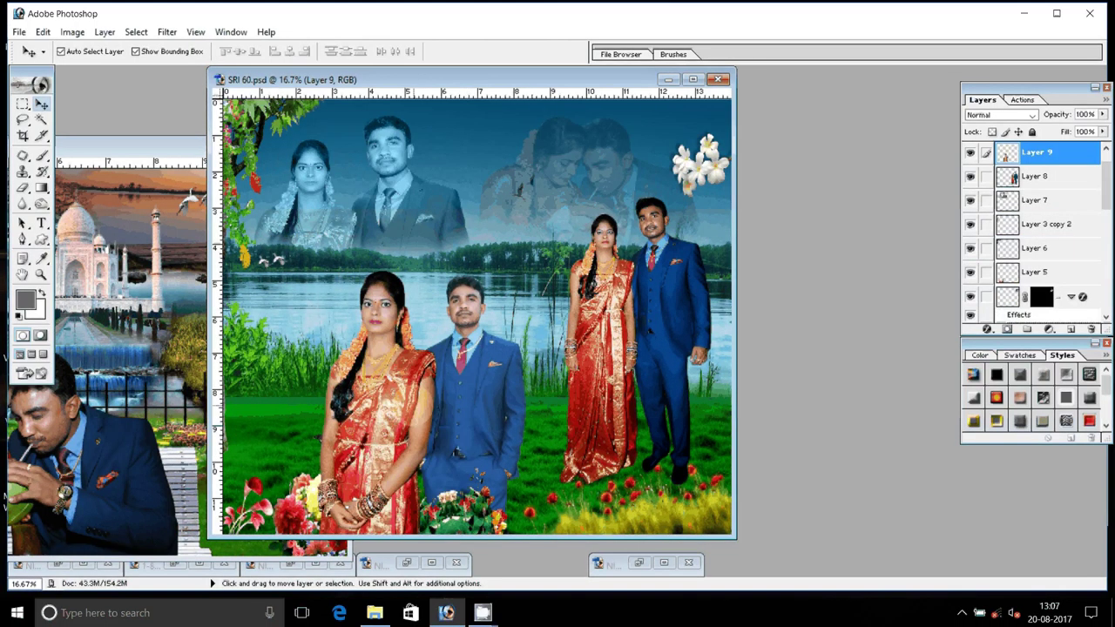
drag(374, 366, 374, 379)
click(436, 284)
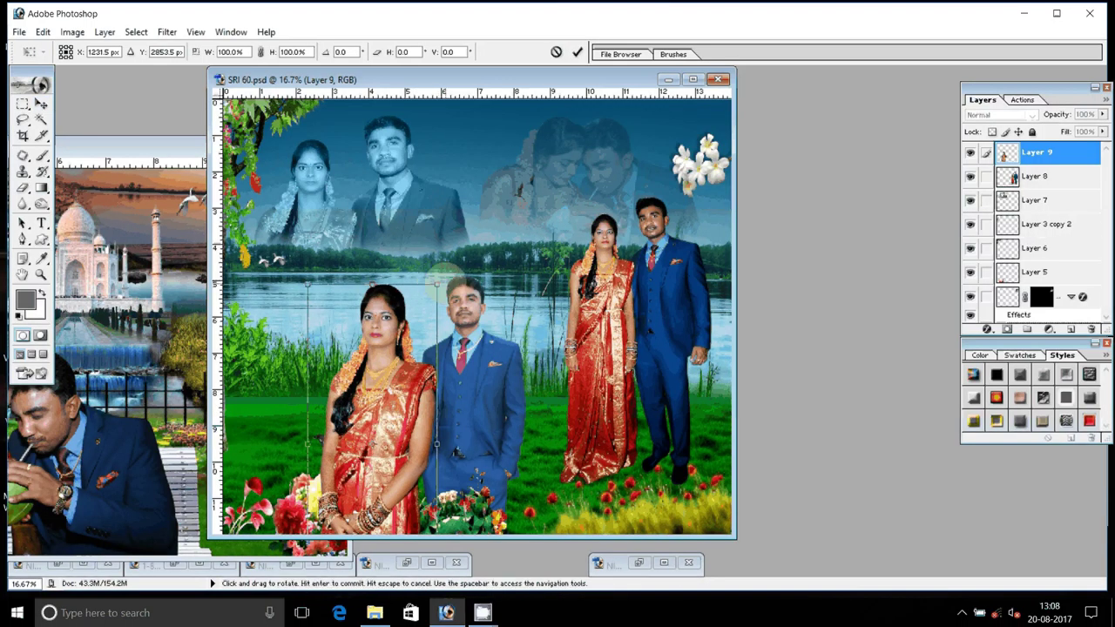
key(Return)
- Move the groom left beside the bride, flip him horizontally, and shift him up slightly
click(466, 375)
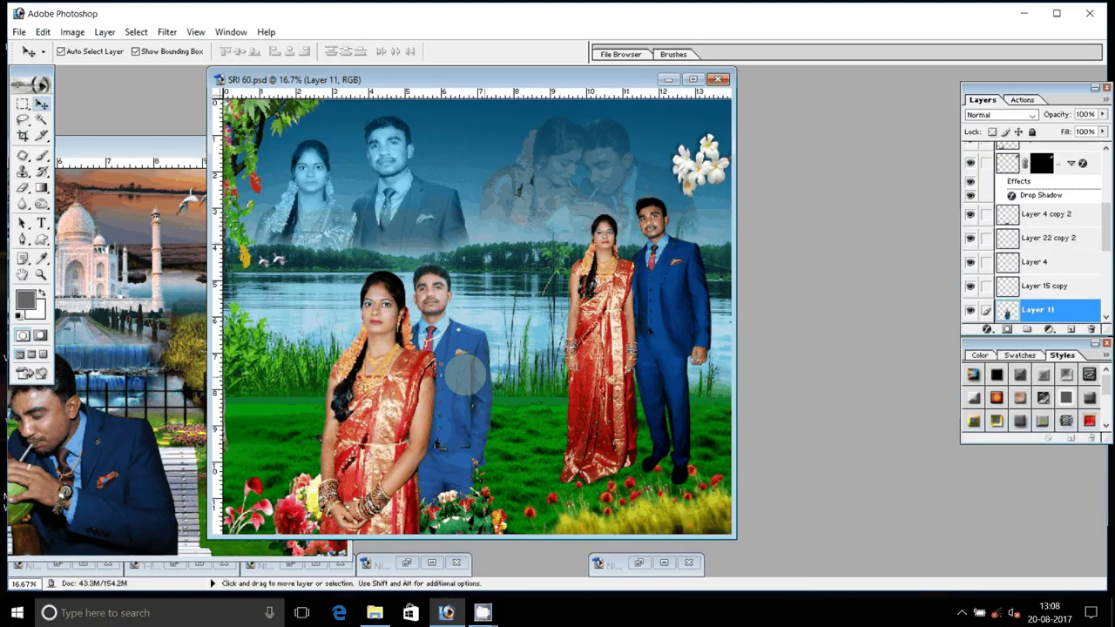
drag(466, 375, 350, 361)
key(ctrl+t)
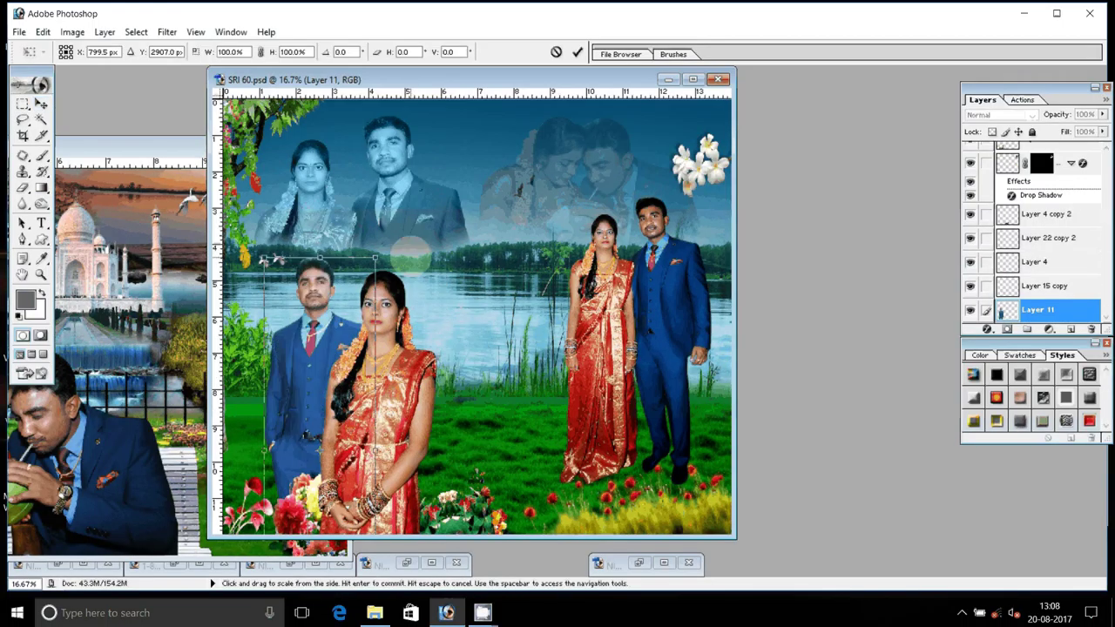
right_click(411, 255)
click(484, 427)
double_click(292, 364)
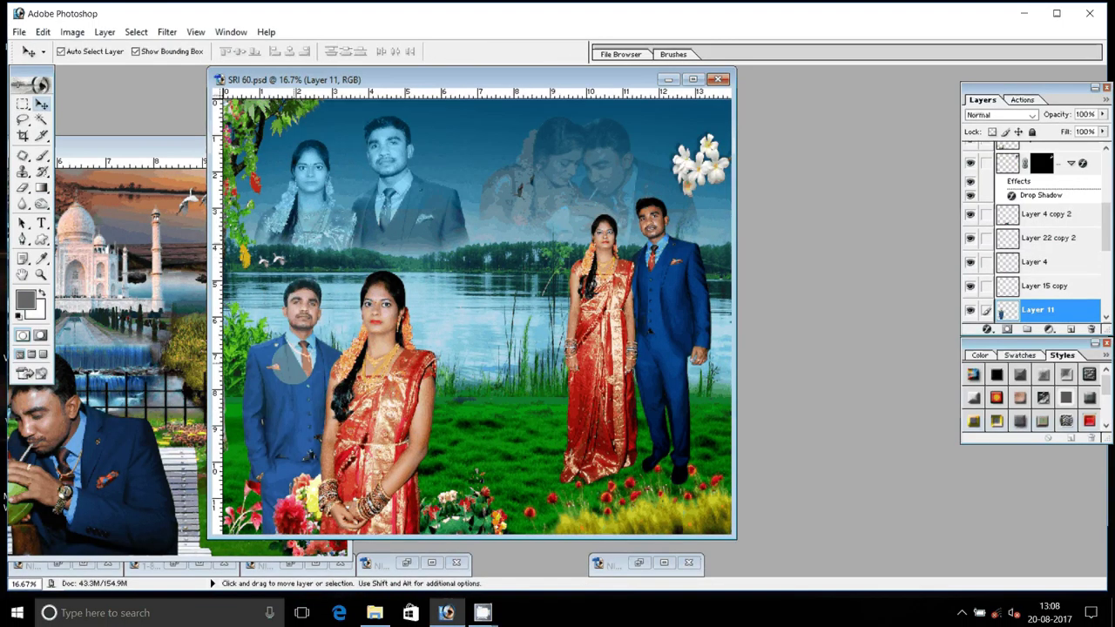
drag(297, 474, 302, 457)
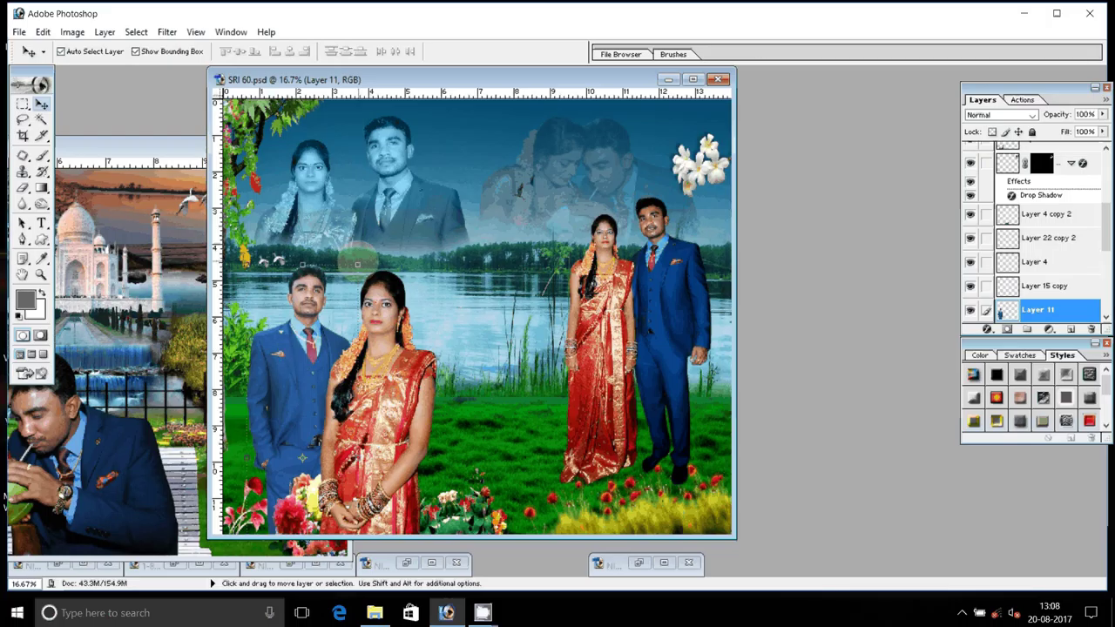
- Try enlarging the left groom to about 118%, then undo it
key(shift+alt)
drag(357, 263, 368, 231)
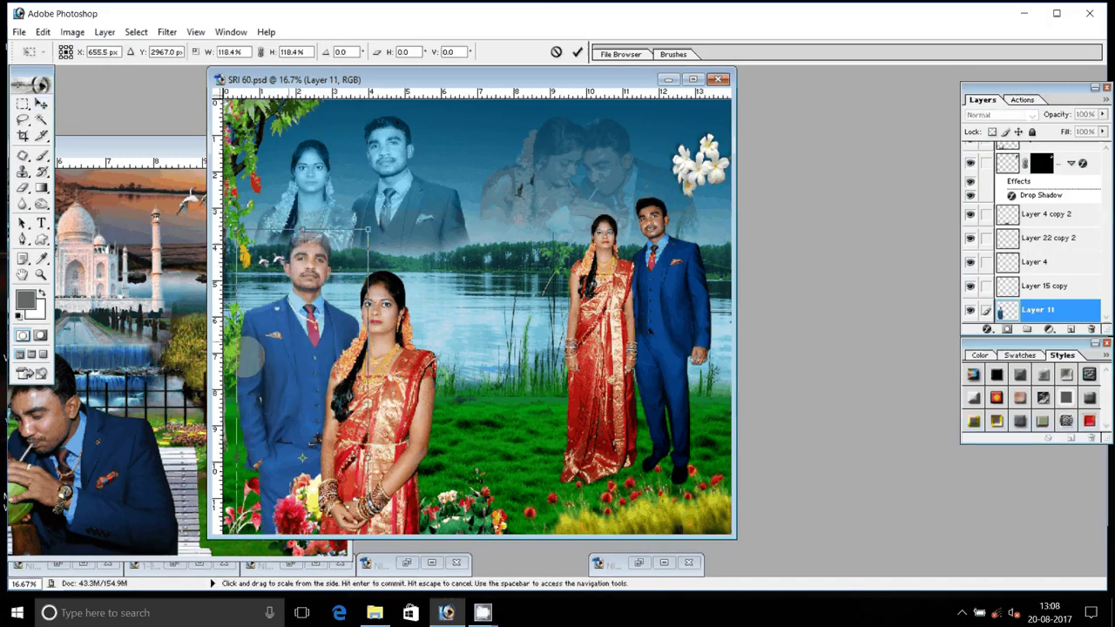
key(Return)
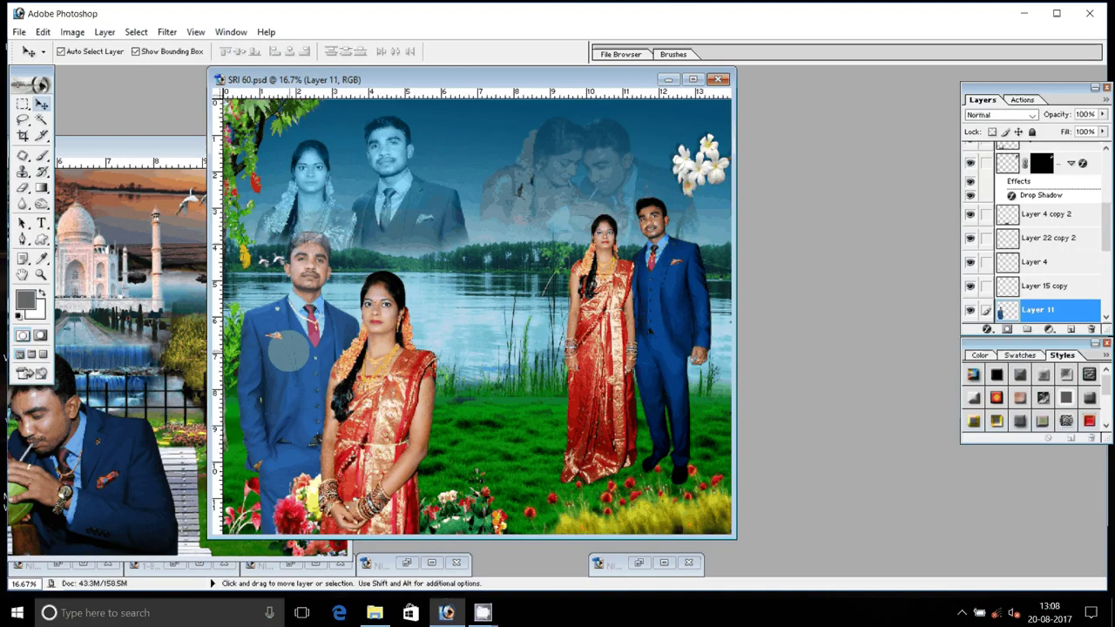
key(ctrl+z)
key(ctrl+z)
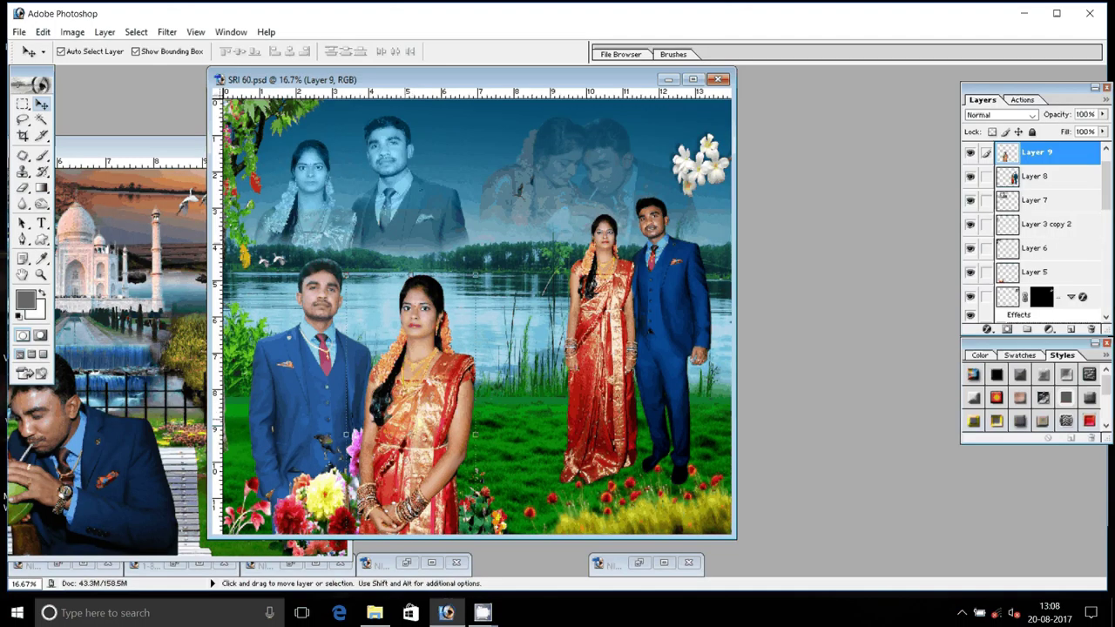
- Move the bride's layer behind the flowers, then undo her earlier size and position changes
key(ctrl+bracketleft)
key(ctrl+bracketleft)
key(ctrl+bracketleft)
key(ctrl+bracketleft)
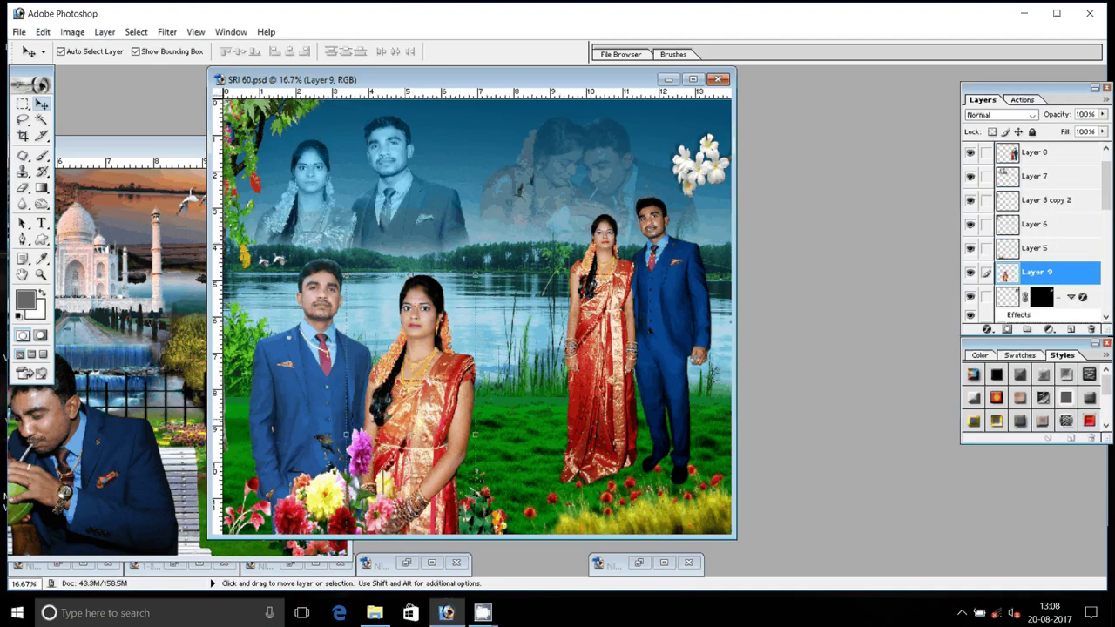
key(ctrl+bracketleft)
key(ctrl+bracketleft)
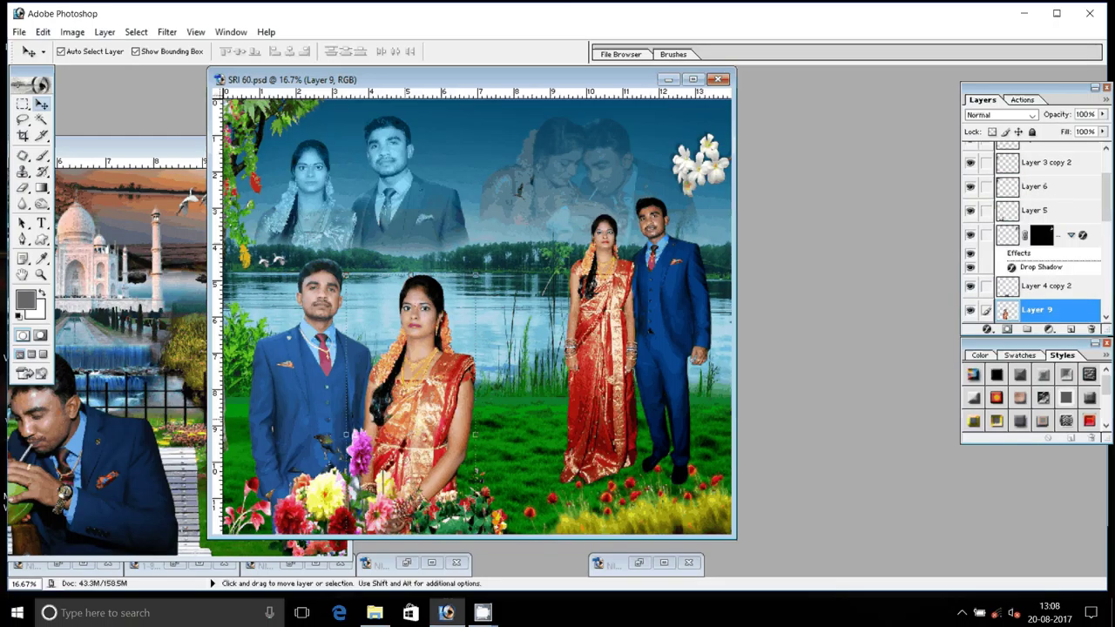
key(ctrl+z)
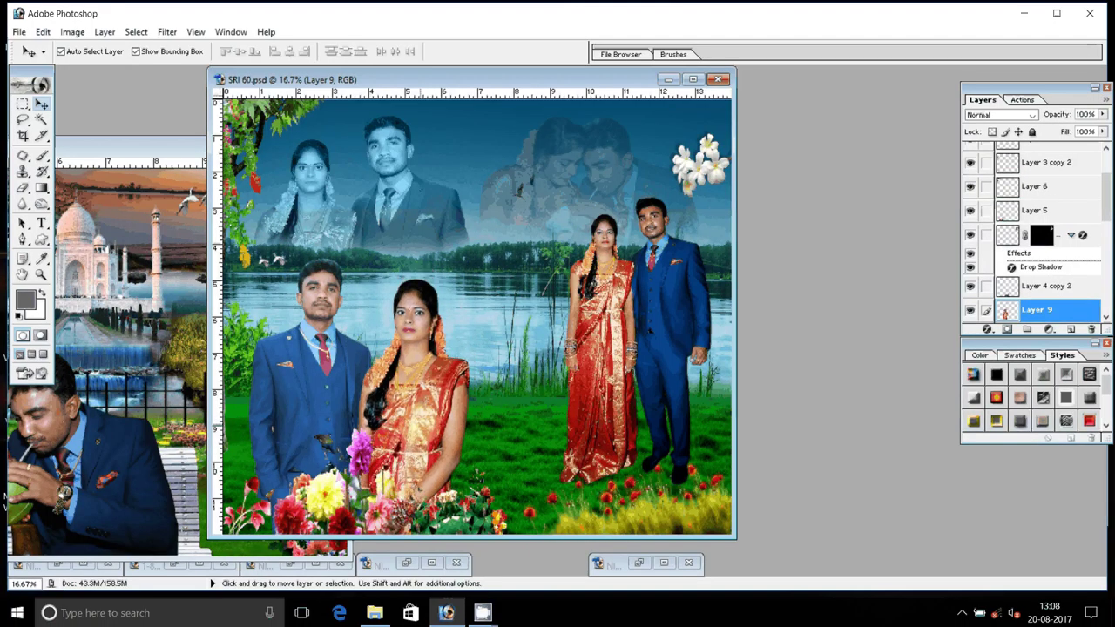
key(ctrl+z)
- Rotate the front-left bride about -3.3° counter-clockwise and commit the transform
key(ctrl+t)
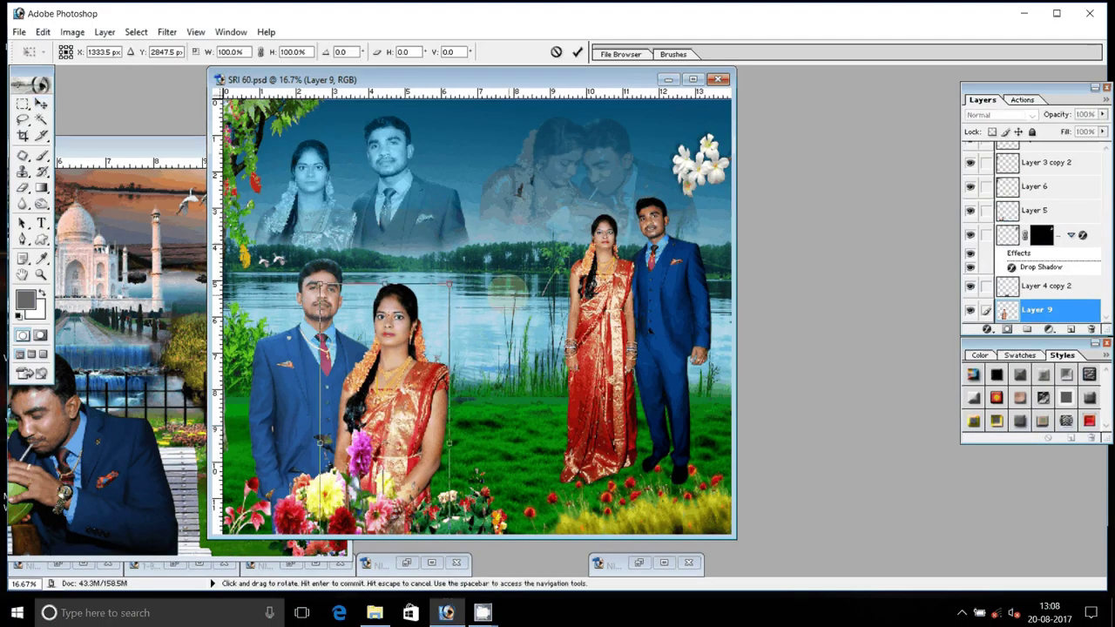
drag(506, 291, 498, 285)
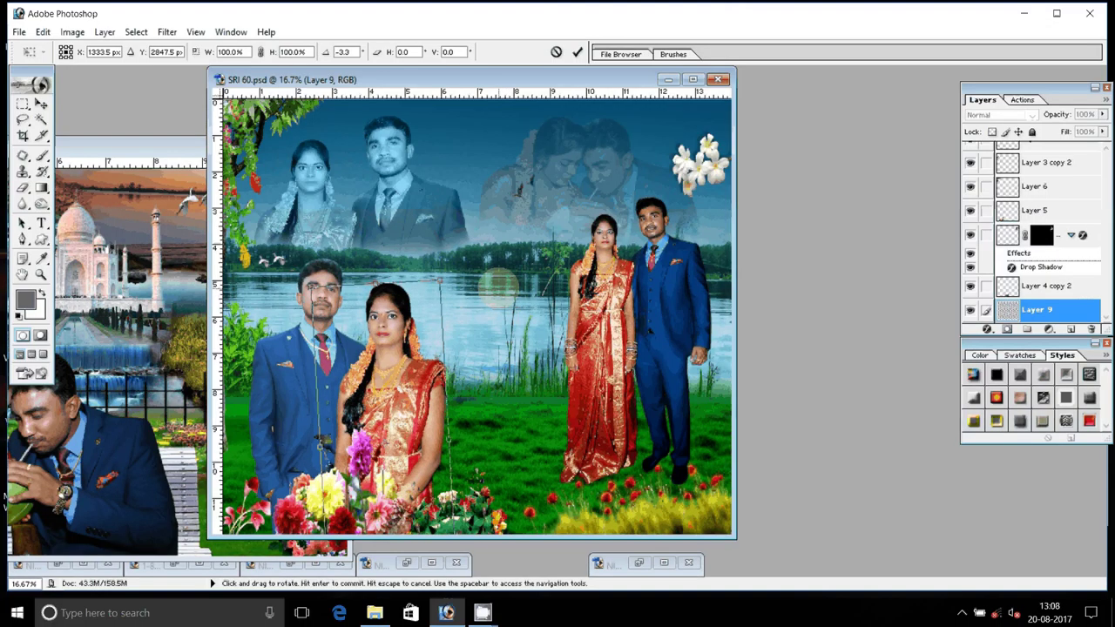
key(Return)
- Zoom in on the groom's face and erase the dark fringe along his hairline on Layer 11 with a small eraser
click(288, 366)
key(z)
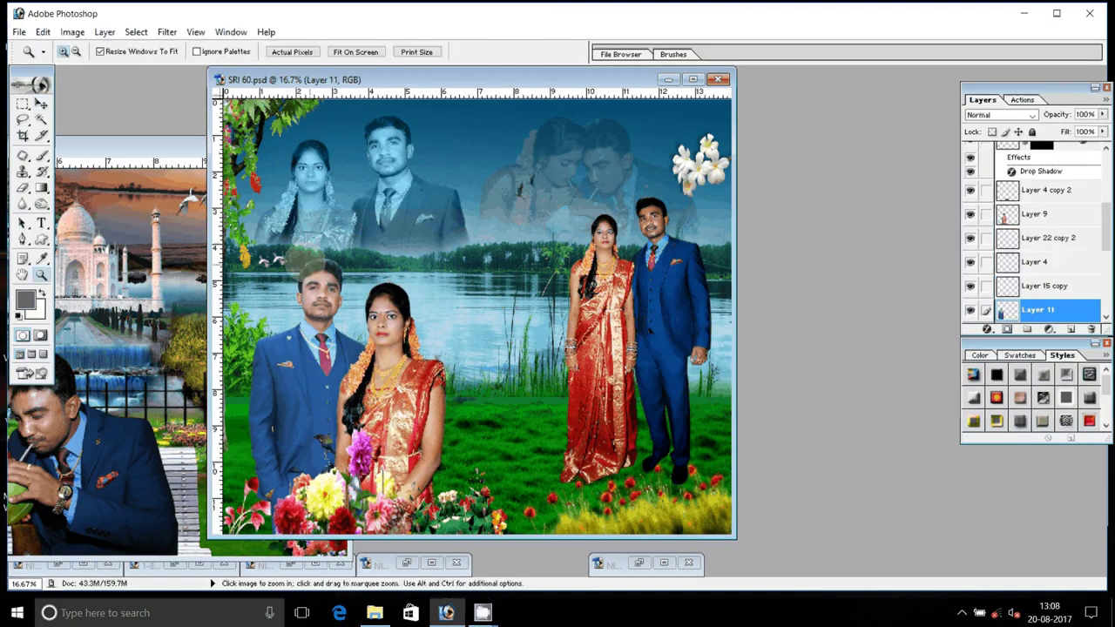
drag(292, 256, 379, 321)
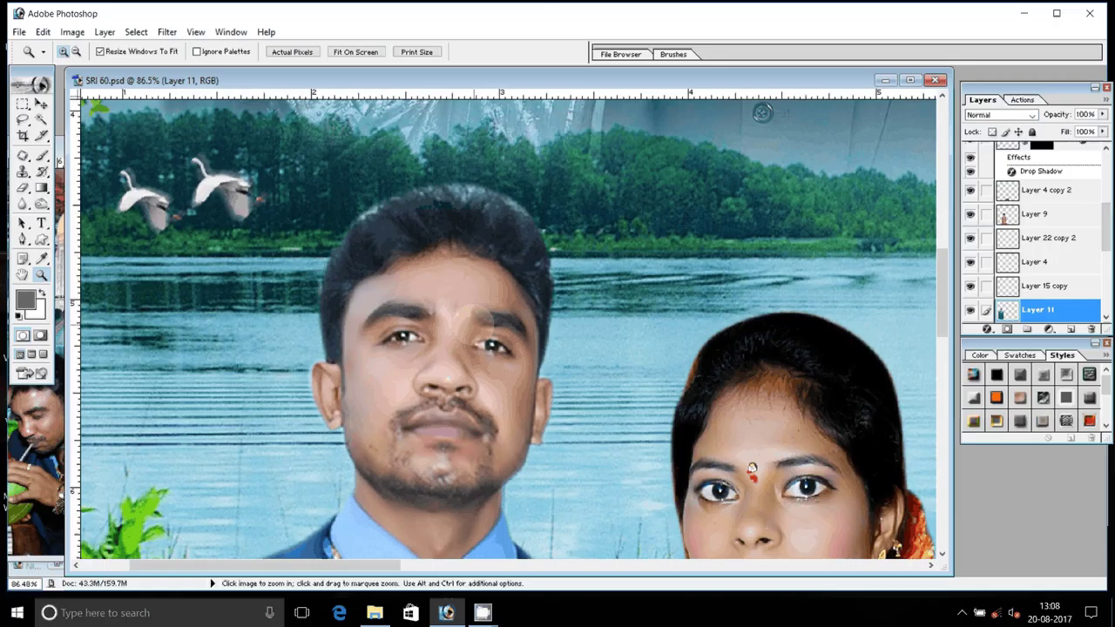
click(471, 321)
key(e)
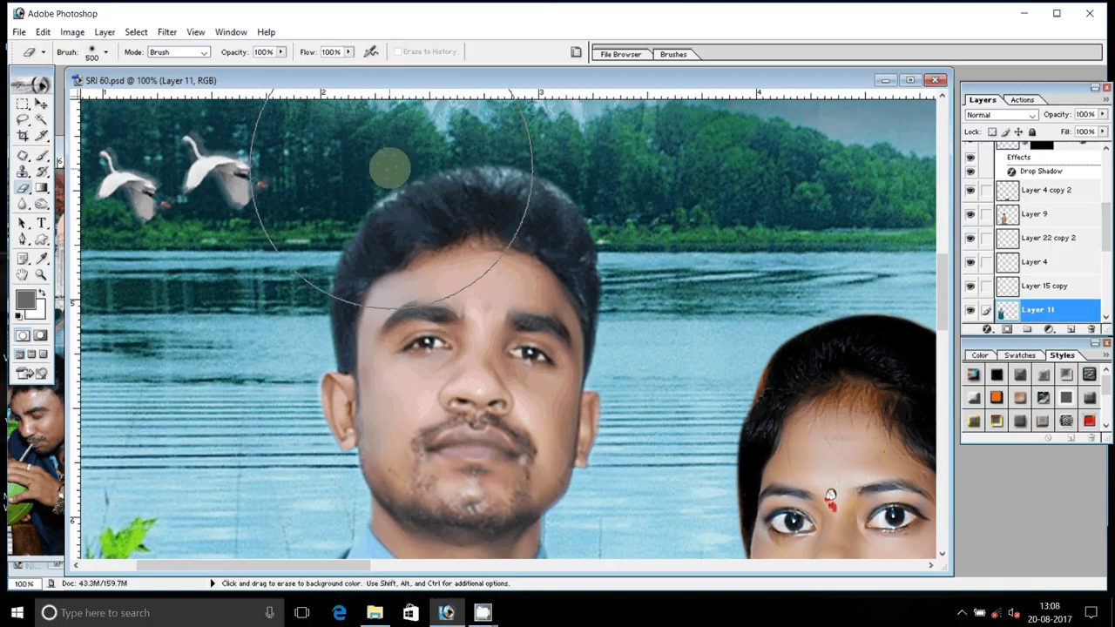
key(bracketleft)
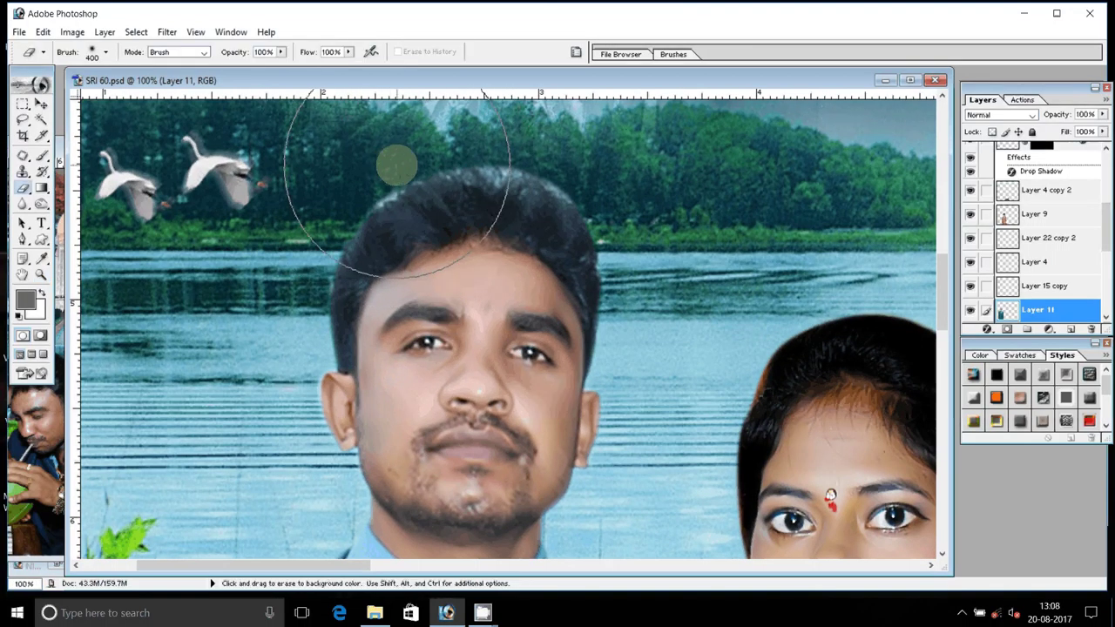
key(bracketleft)
key(bracketleft)
key(bracketleft)
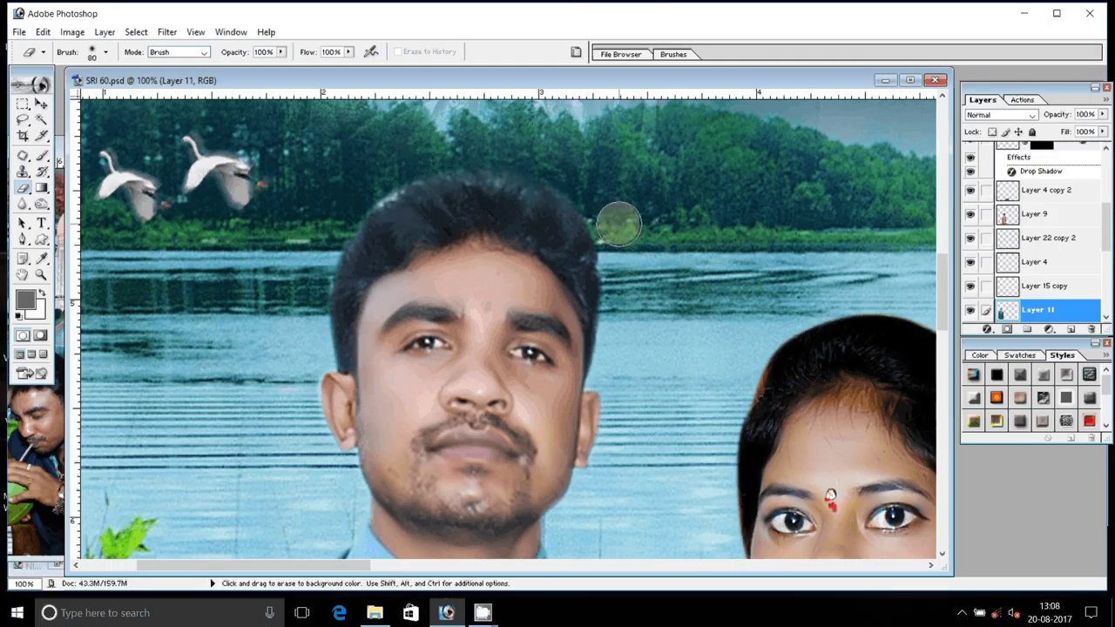
drag(618, 225, 410, 163)
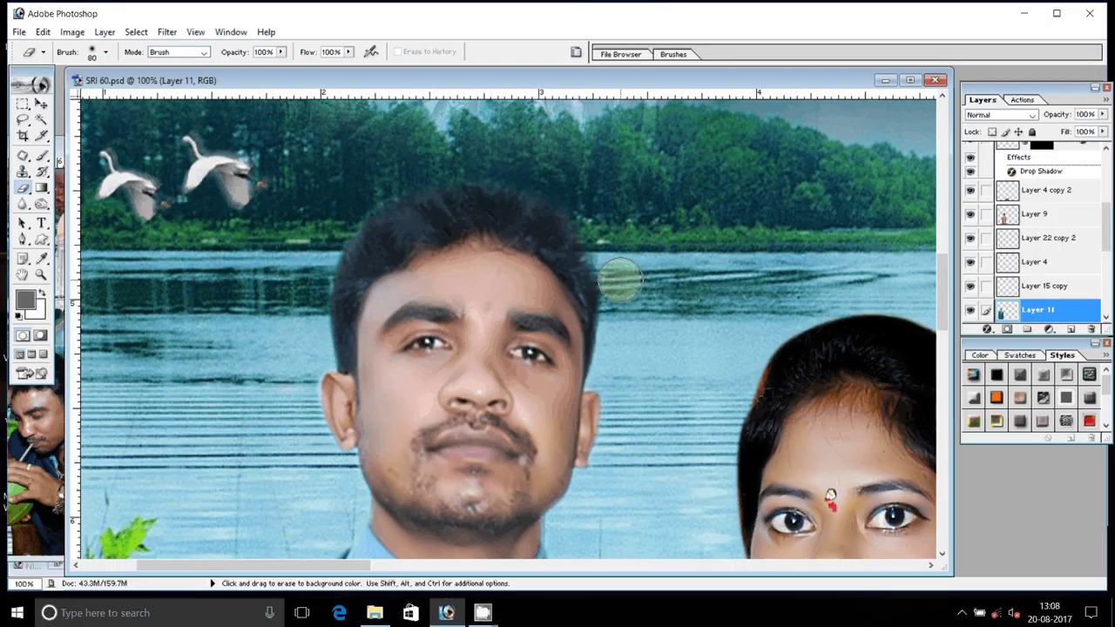
- Erase the hair-edge fringe on the bride's Layer 9, then fit the composite on screen
mouse_move(374, 169)
mouse_down()
mouse_move(248, 275)
mouse_move(290, 229)
mouse_up()
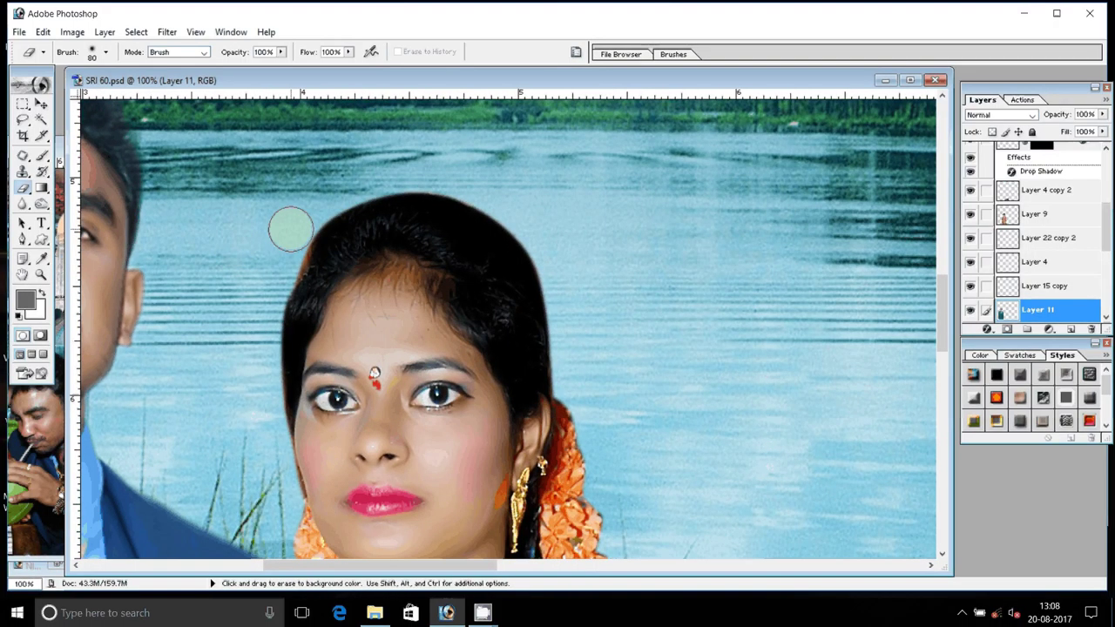
key(v)
click(396, 260)
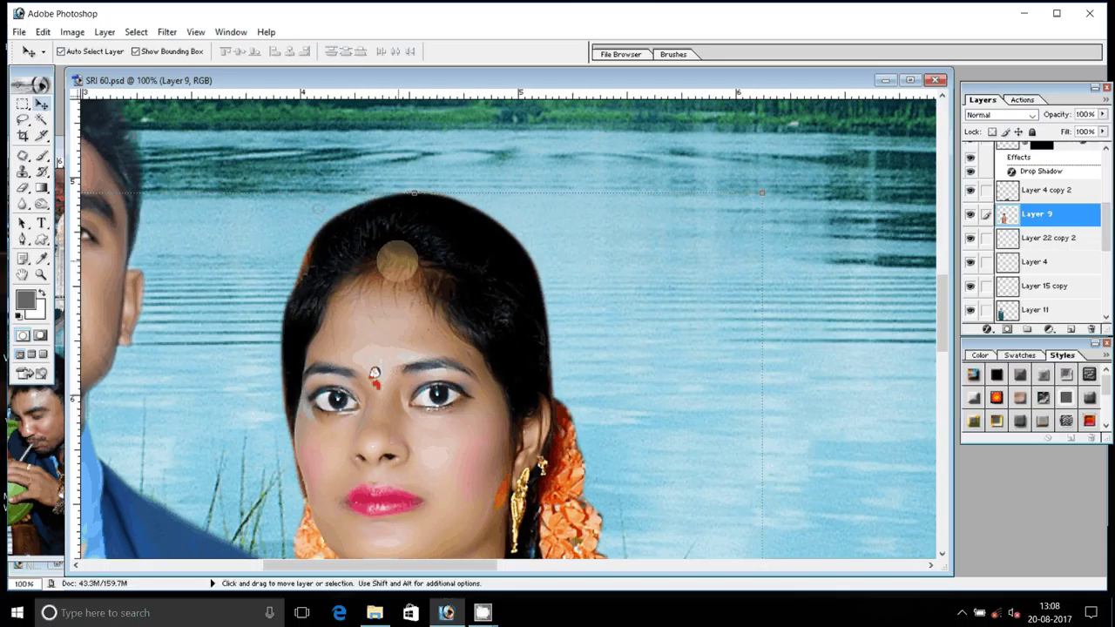
key(e)
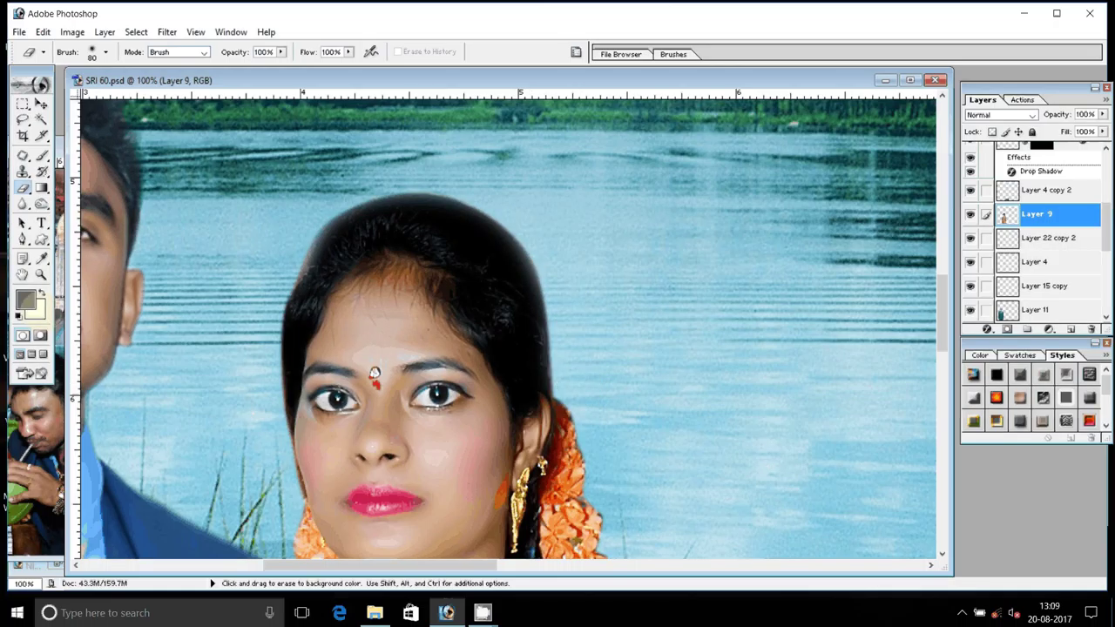
key(z)
key(ctrl+0)
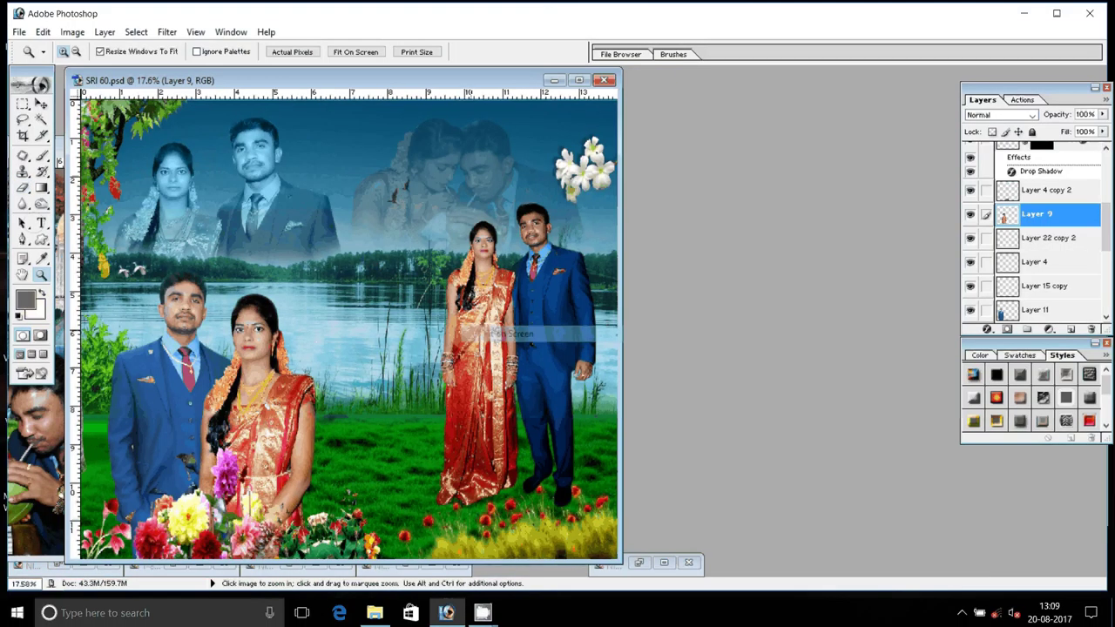
- Flatten the composite into a single background layer
drag(344, 84, 501, 80)
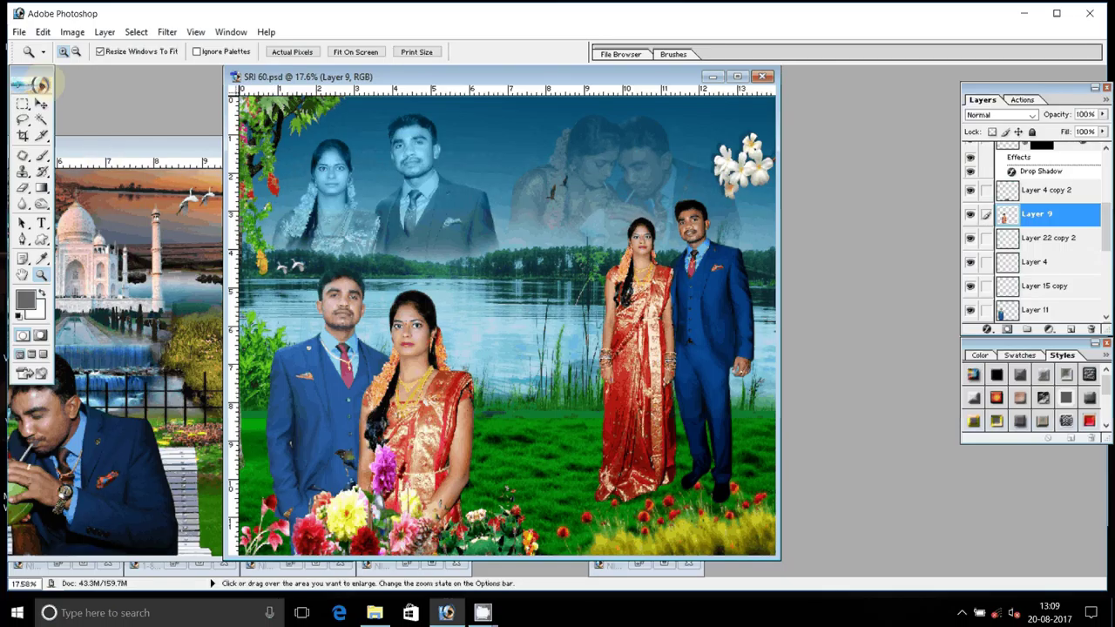
click(105, 31)
click(144, 461)
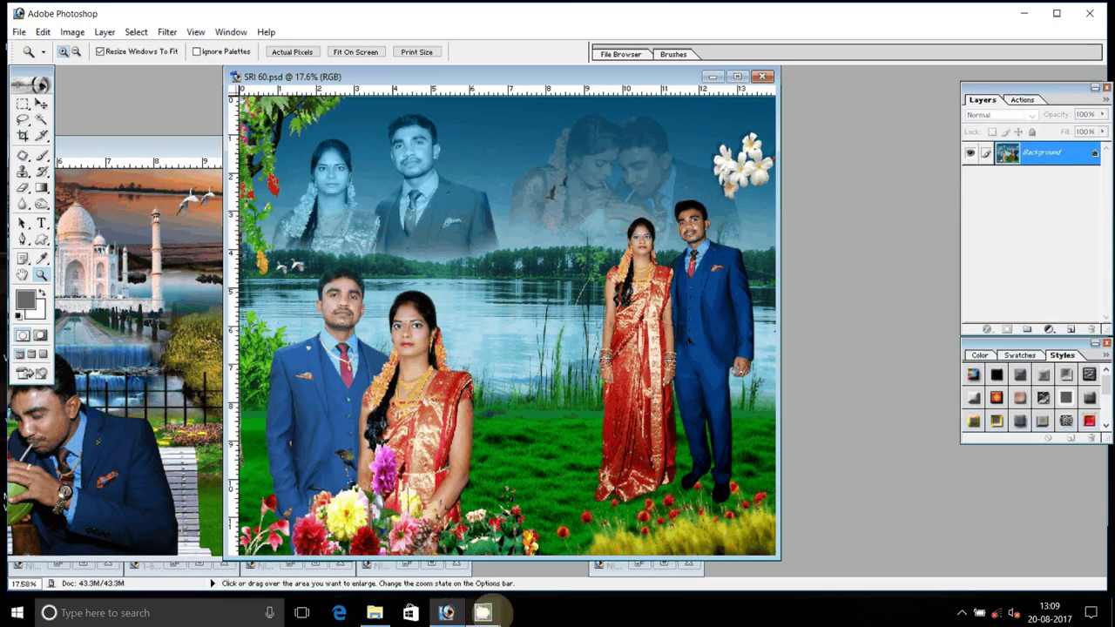
- Start a Save As into the Old photos r2 folder with JPEG format
key(ctrl+shift+s)
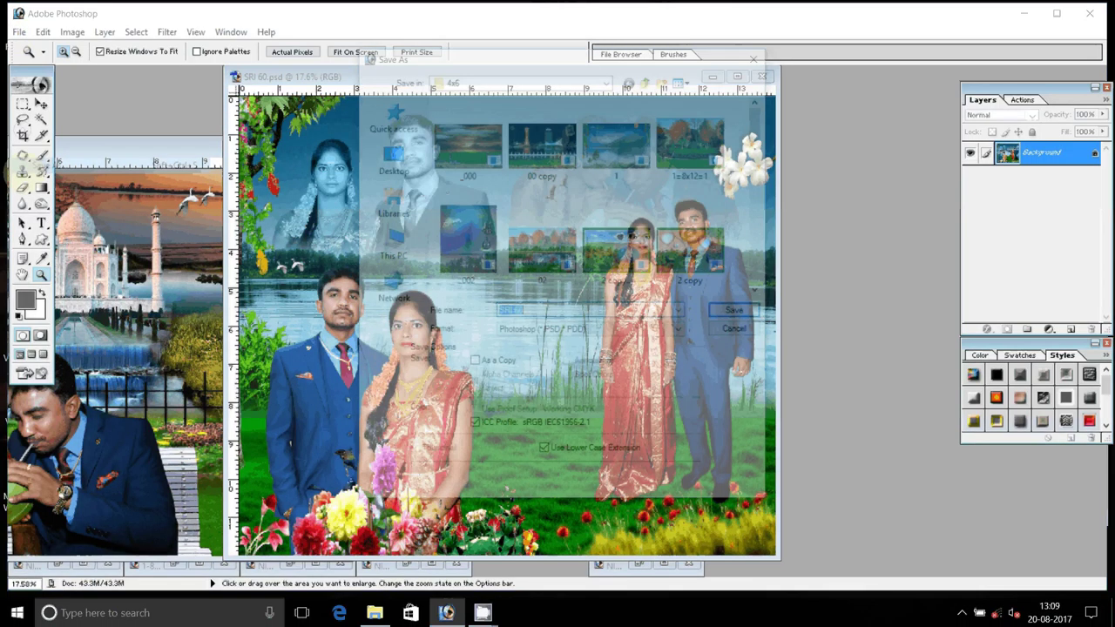
click(390, 116)
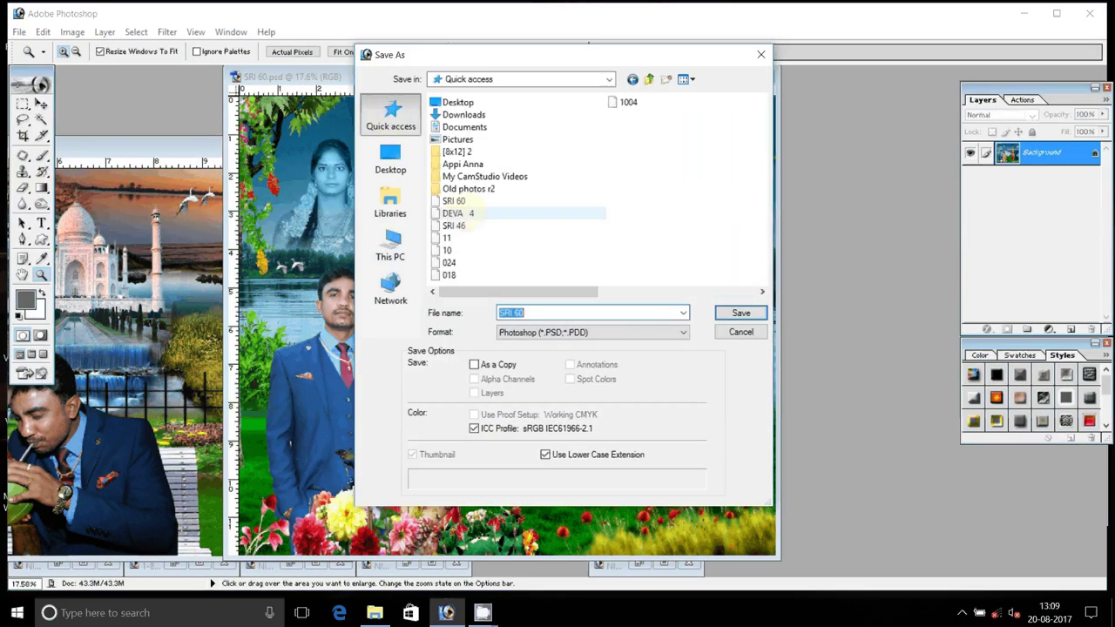
double_click(488, 188)
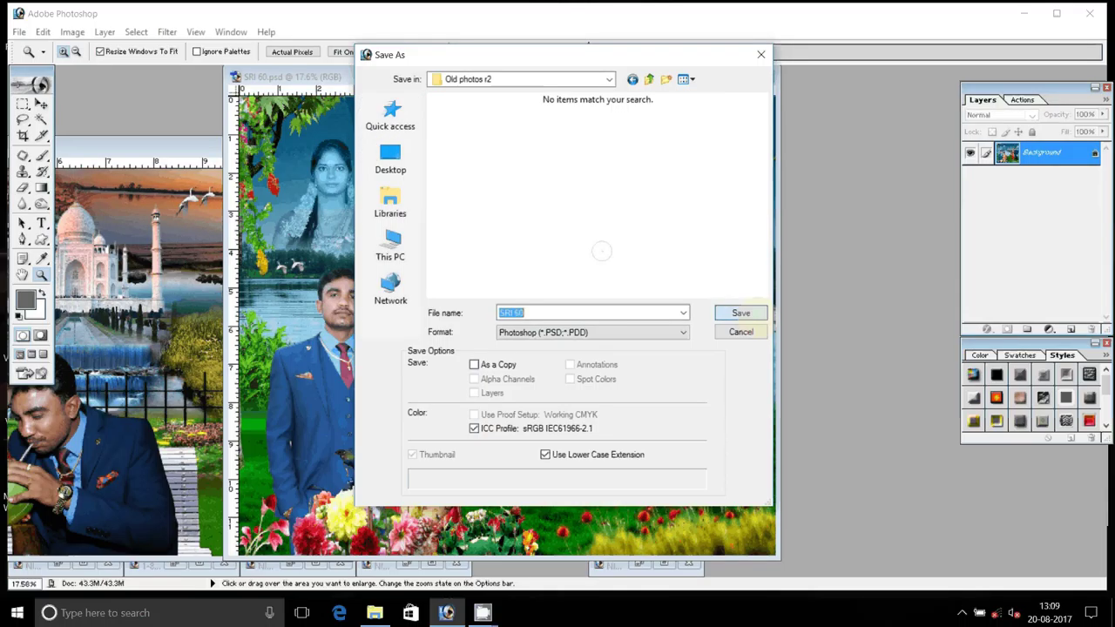
click(593, 332)
click(572, 396)
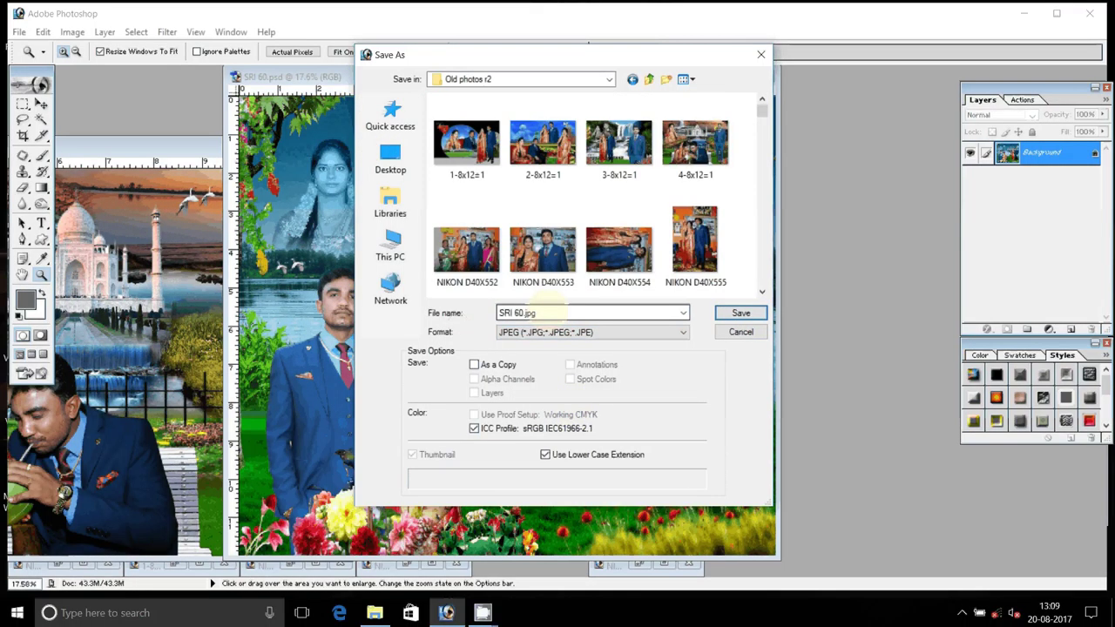
- Name the file '-pad -12x14=1' and save it at Maximum JPEG quality
double_click(549, 310)
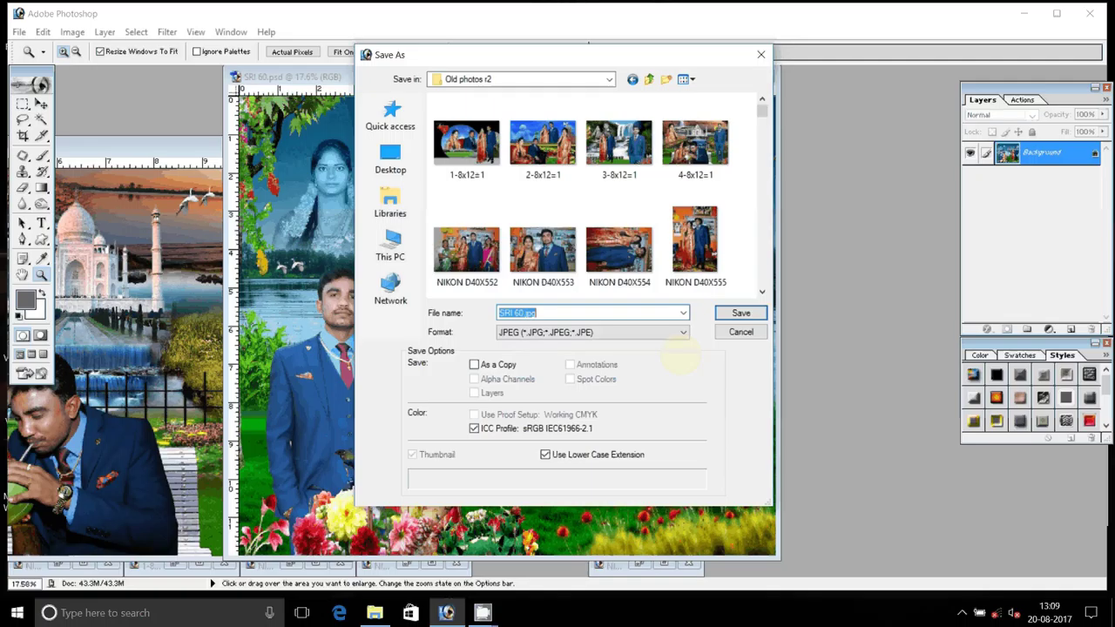
text(5)
text(-pad -)
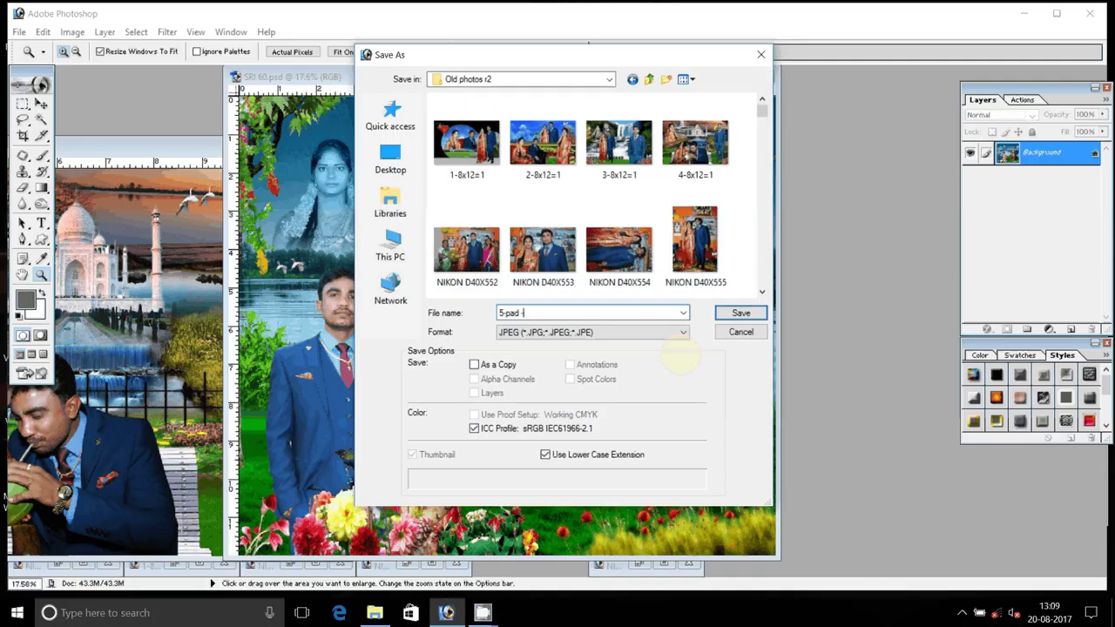
text(12x)
text(14=1)
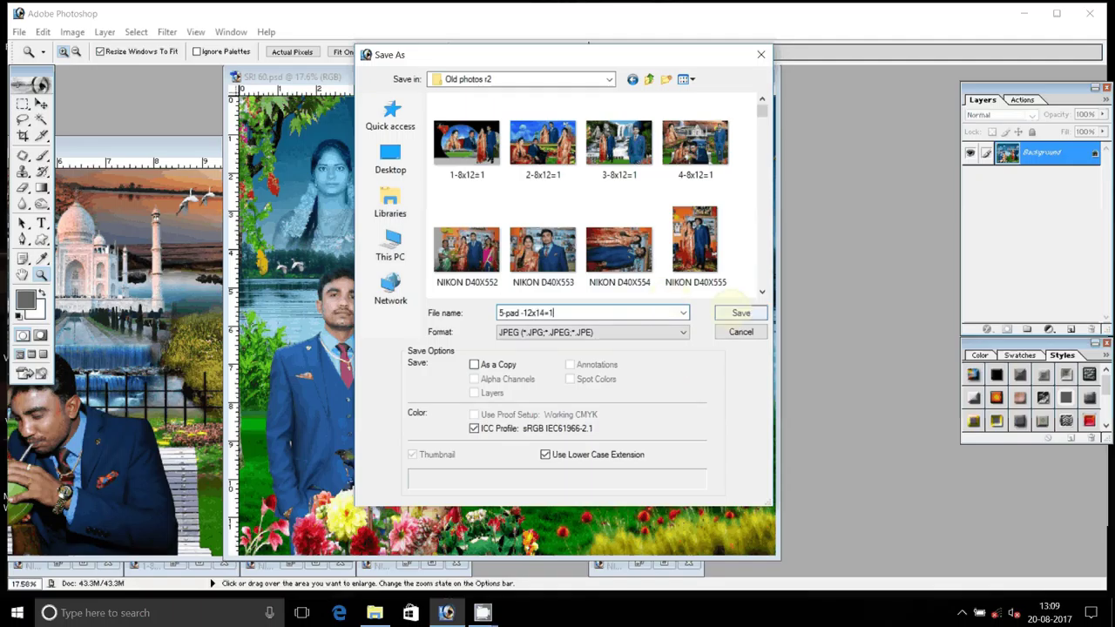
double_click(513, 312)
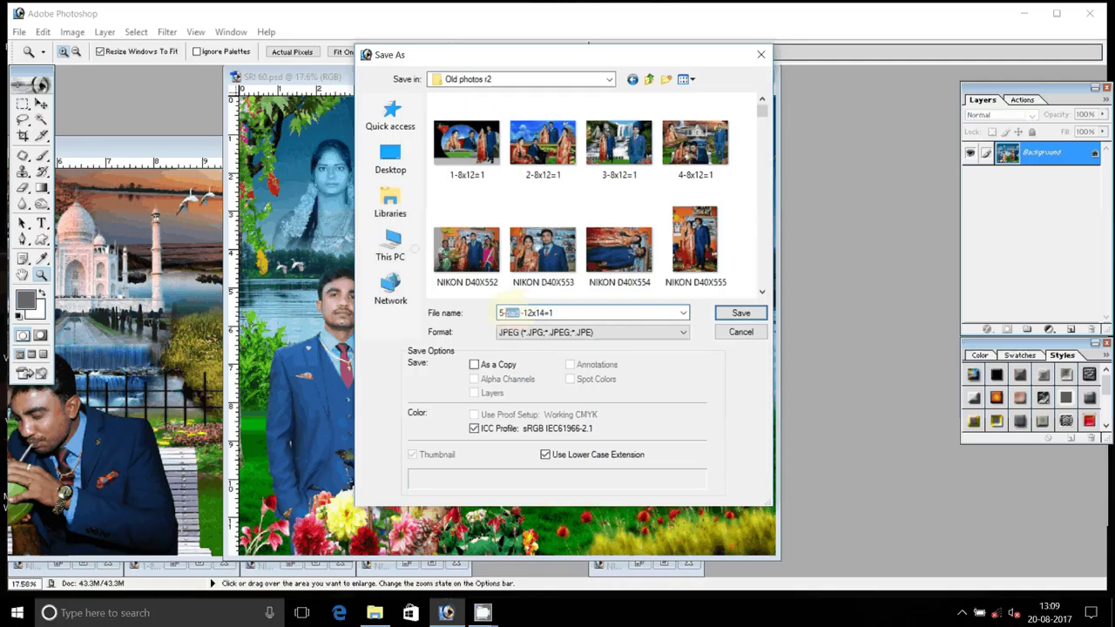
text(pad)
click(513, 331)
click(740, 312)
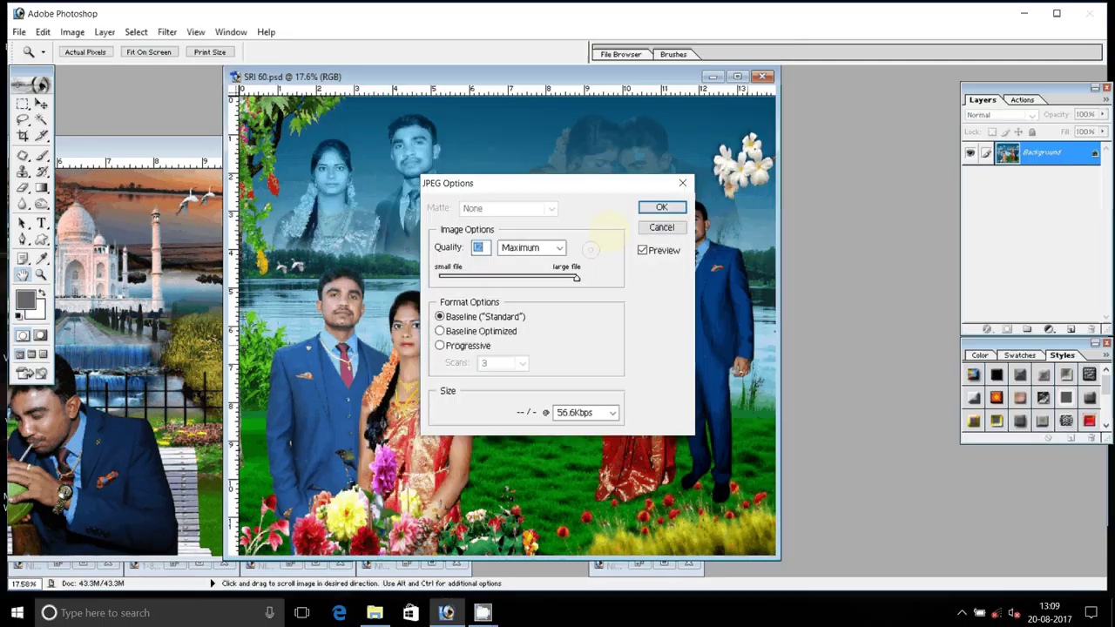
click(661, 207)
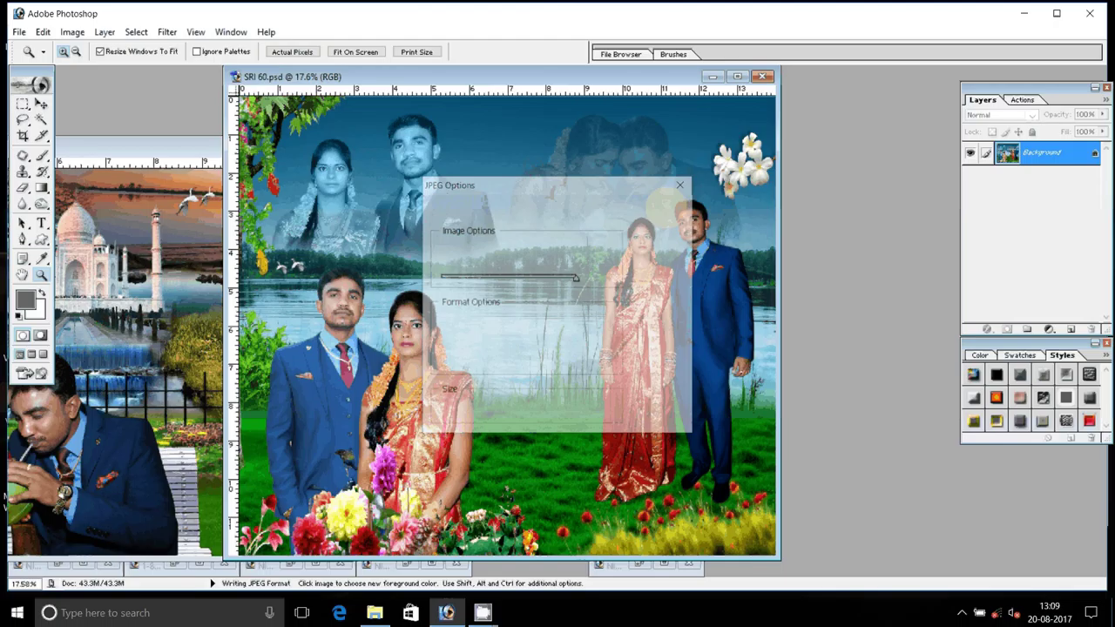
- Rename the saved '-pad -12x14=1' JPEG in Old photos r2 to '5-pad -12x14=1'
key(ctrl+o)
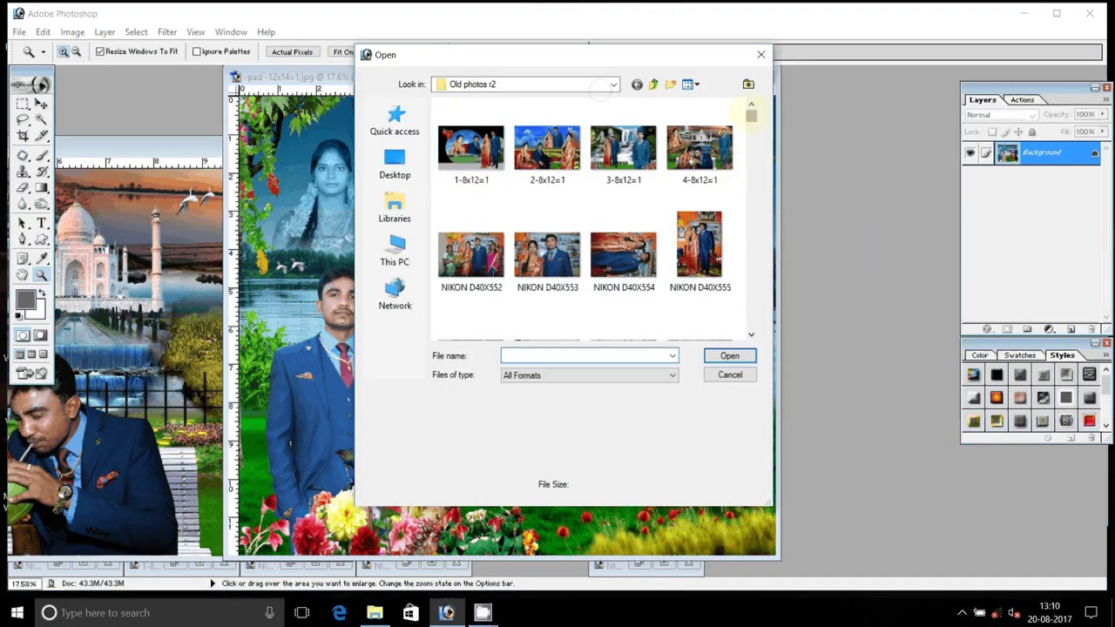
drag(751, 114, 751, 325)
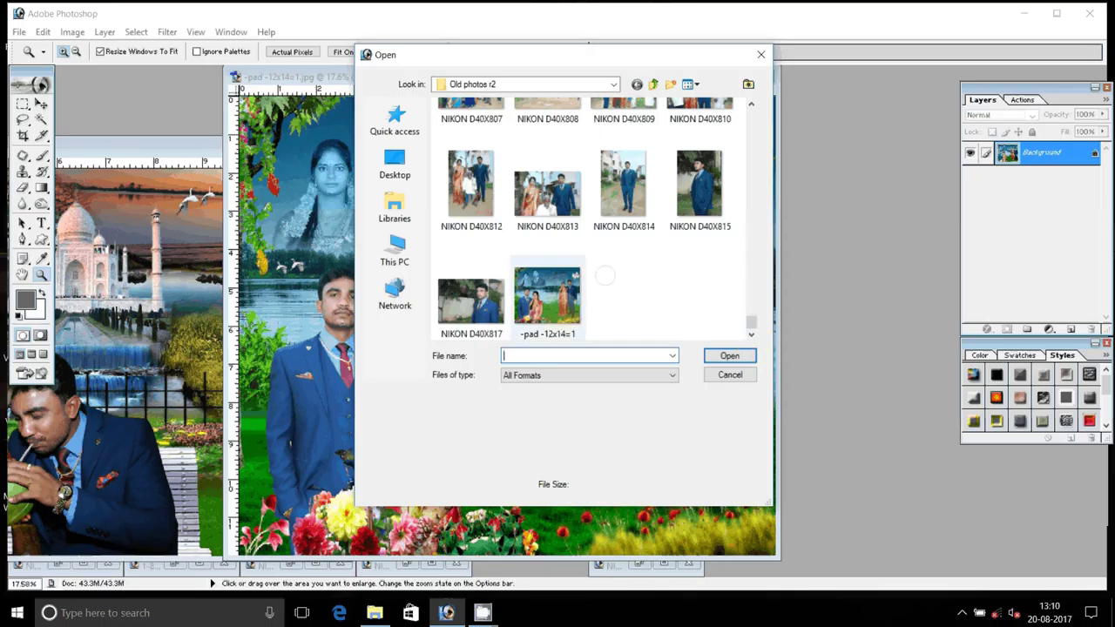
click(549, 300)
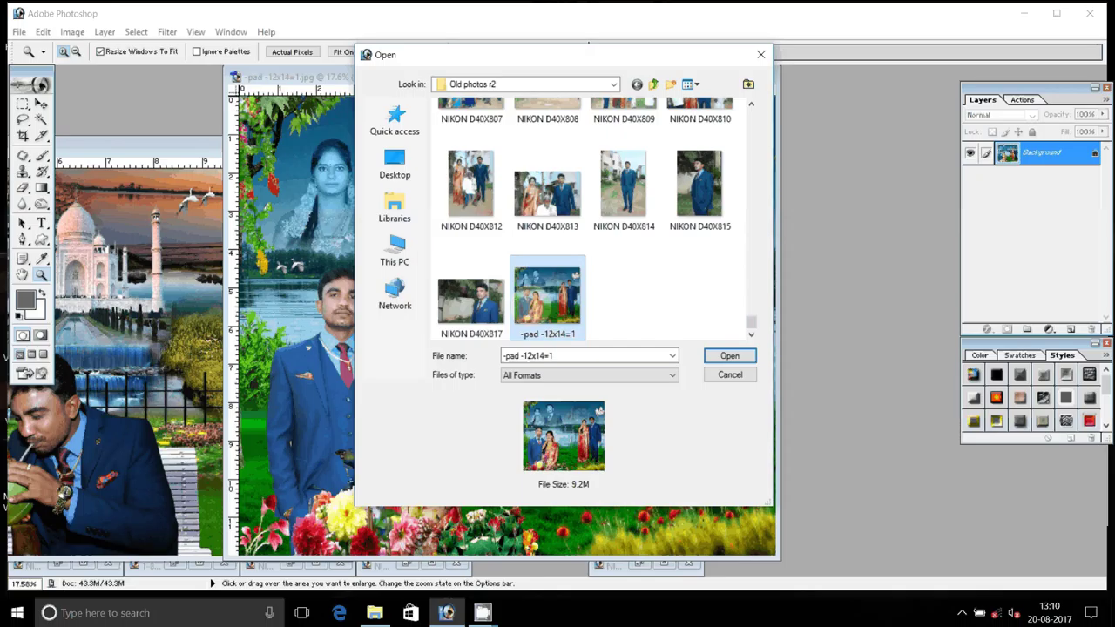
right_click(533, 300)
click(571, 565)
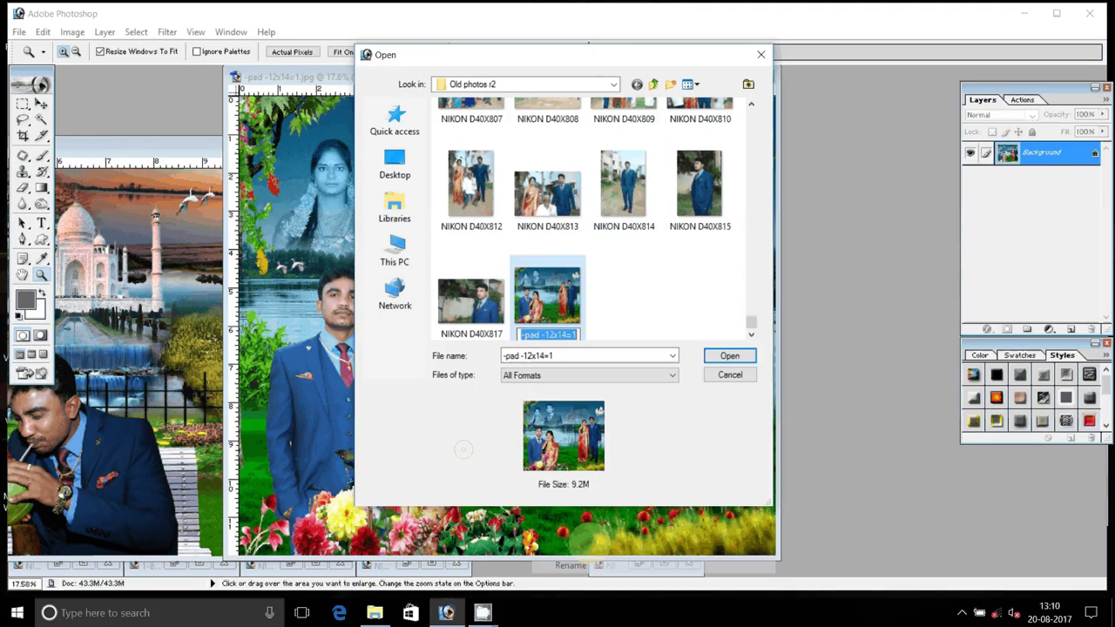
key(Home)
click(596, 353)
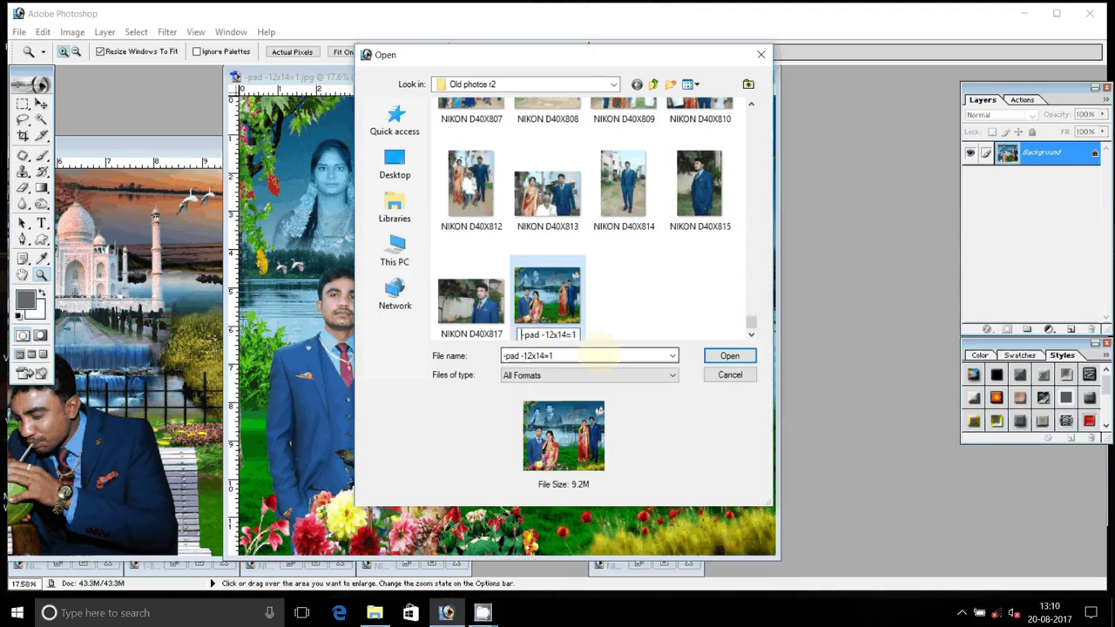
text(5)
click(515, 243)
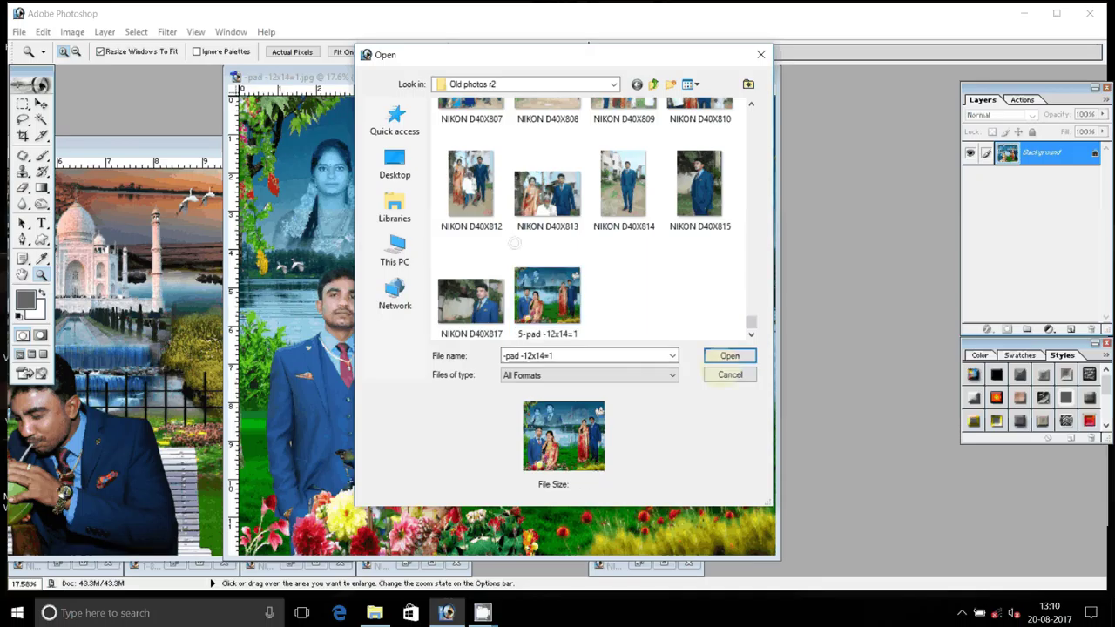
- Reopen the file browser and open the renamed 5-pad -12x14=1 image
click(729, 375)
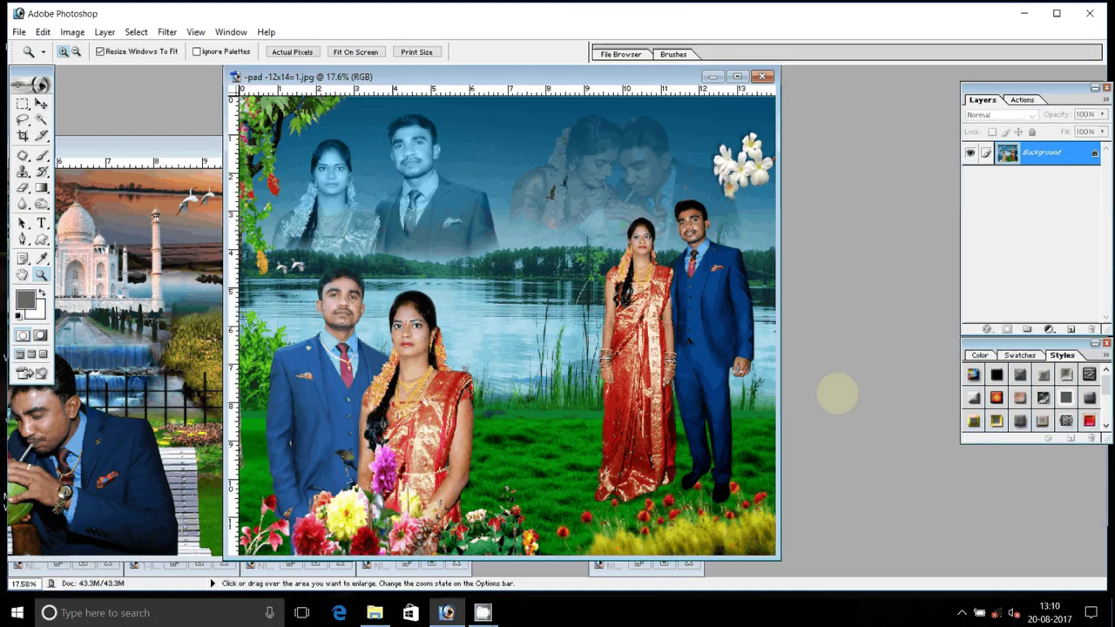
double_click(836, 395)
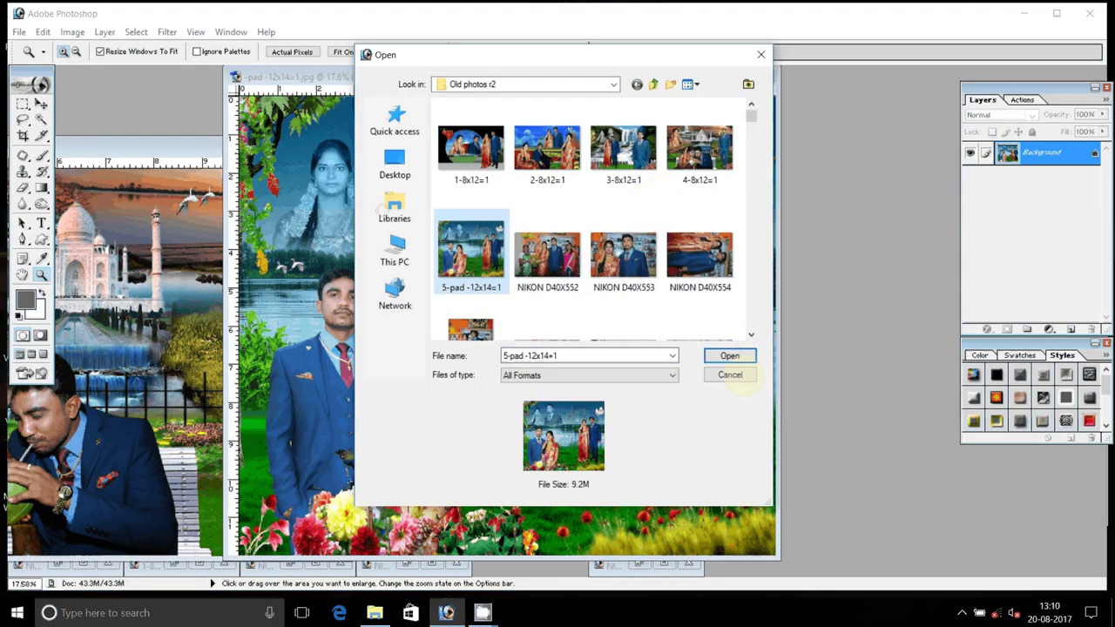
click(730, 356)
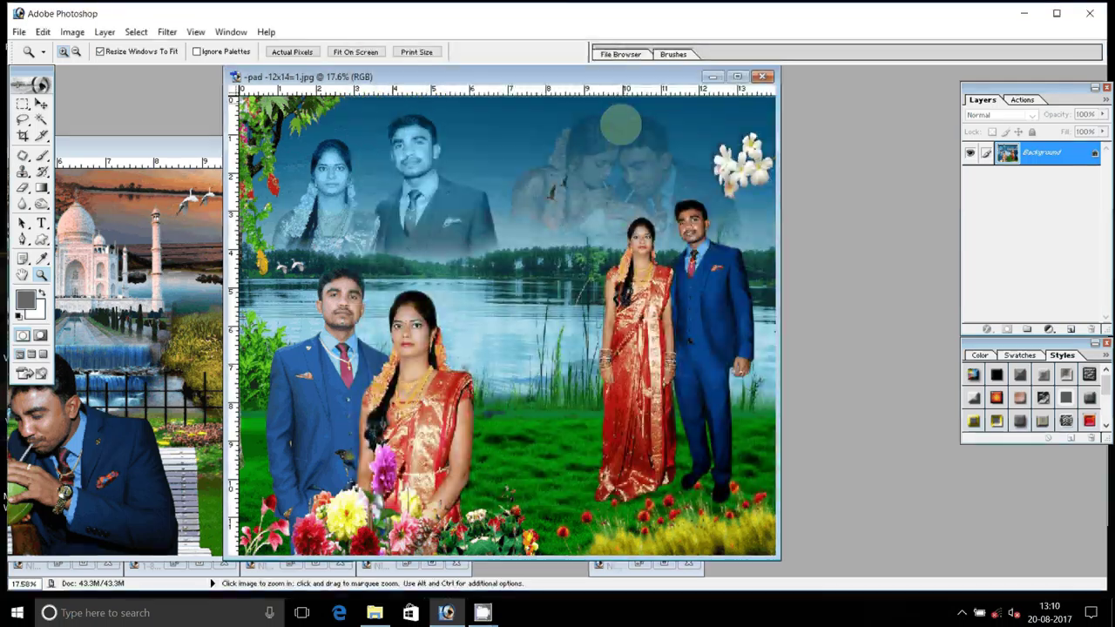